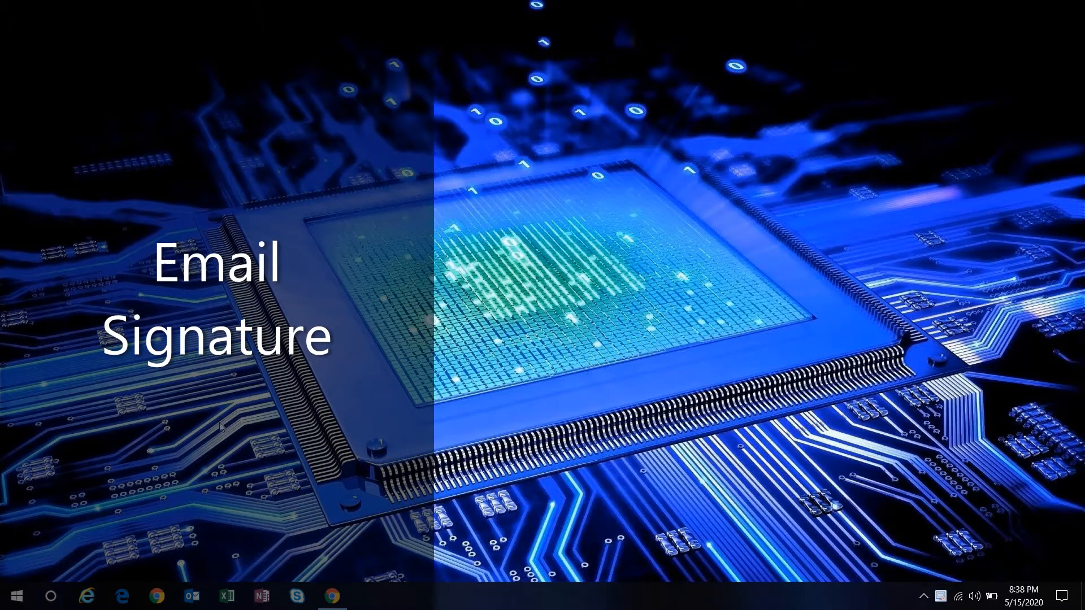
Switch to Chrome and sign in to Gmail with the account's e-mail address and password.
{"action": "left_click", "coordinate": [332, 596]}
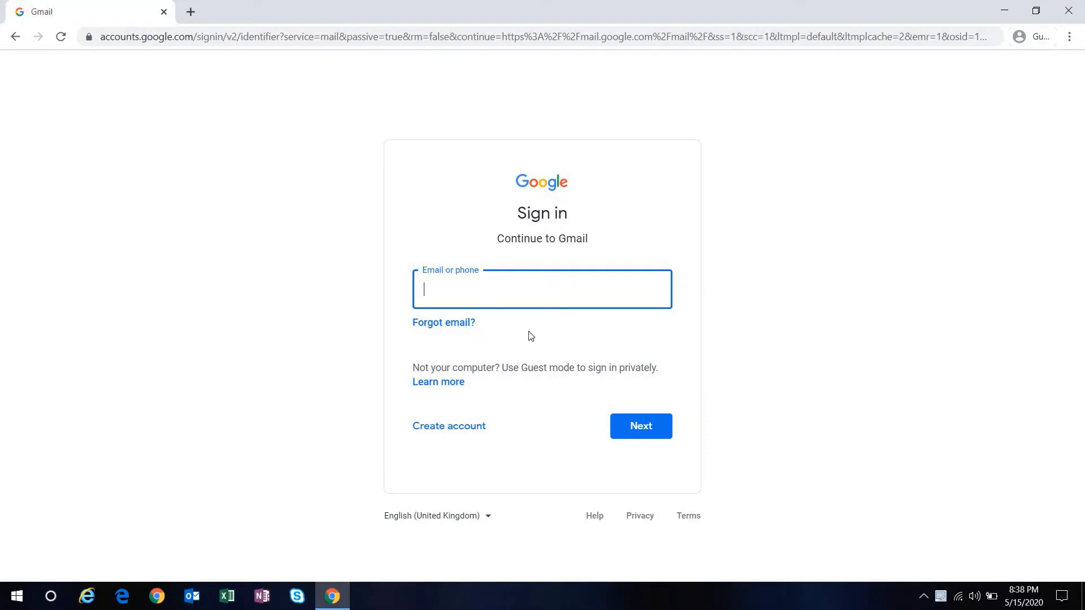
{"action": "key", "text": "Return"}
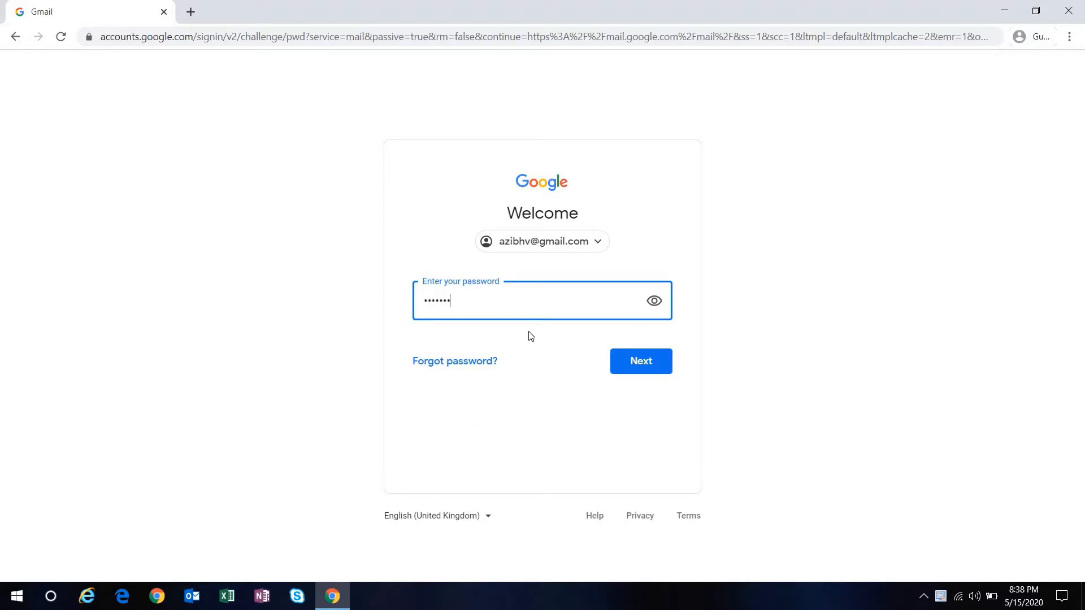
{"action": "key", "text": "Return"}
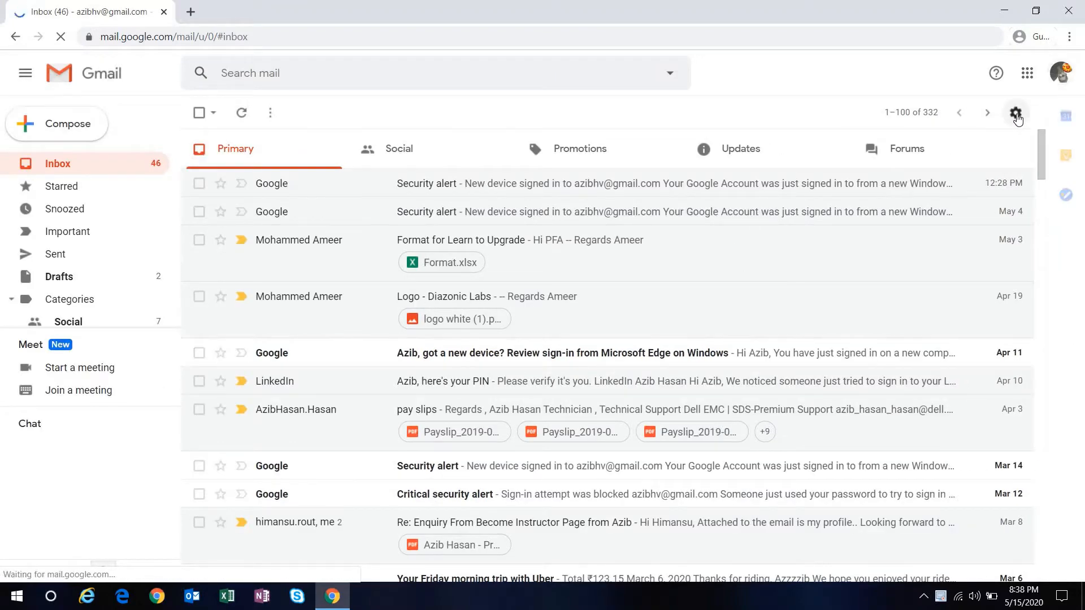
Open the full mail settings and delete the existing "Diazonic" signature.
{"action": "left_click", "coordinate": [1017, 115]}
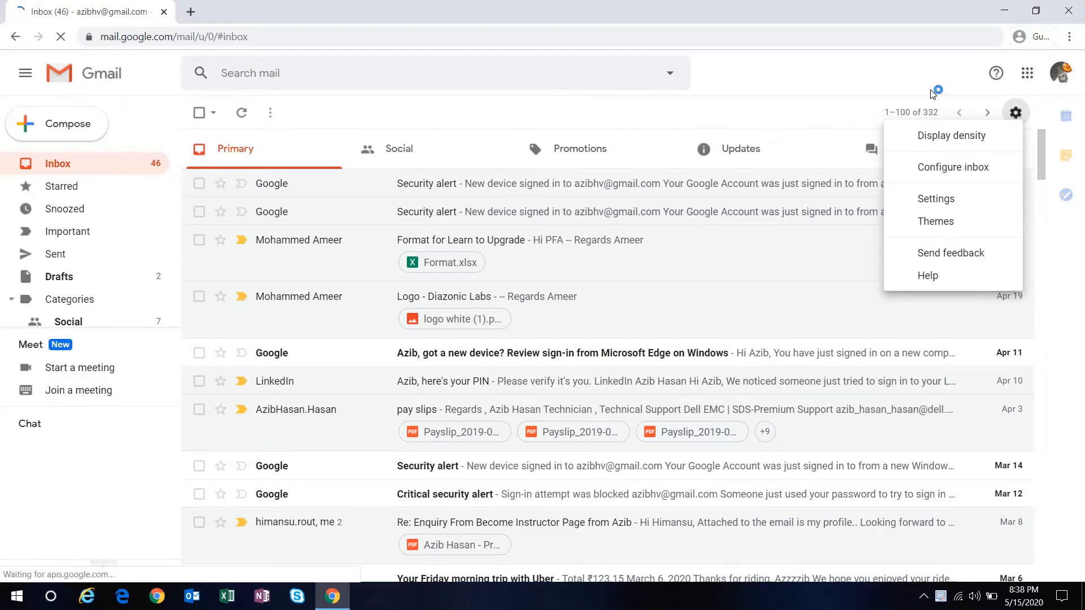
{"action": "left_click", "coordinate": [1014, 114]}
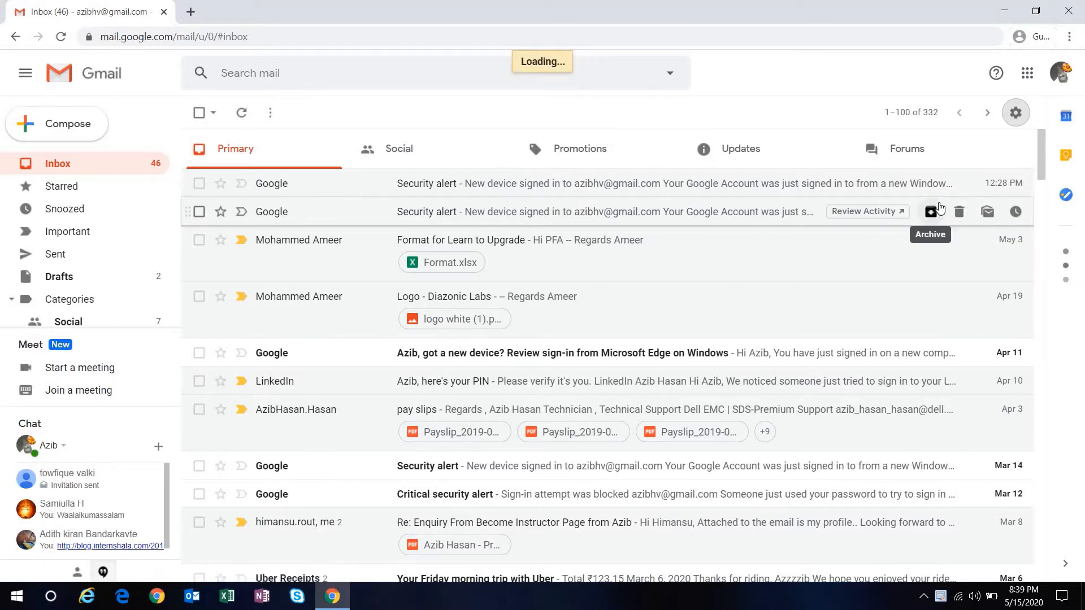
{"action": "scroll", "coordinate": [396, 294], "scroll_direction": "down", "scroll_amount": 1}
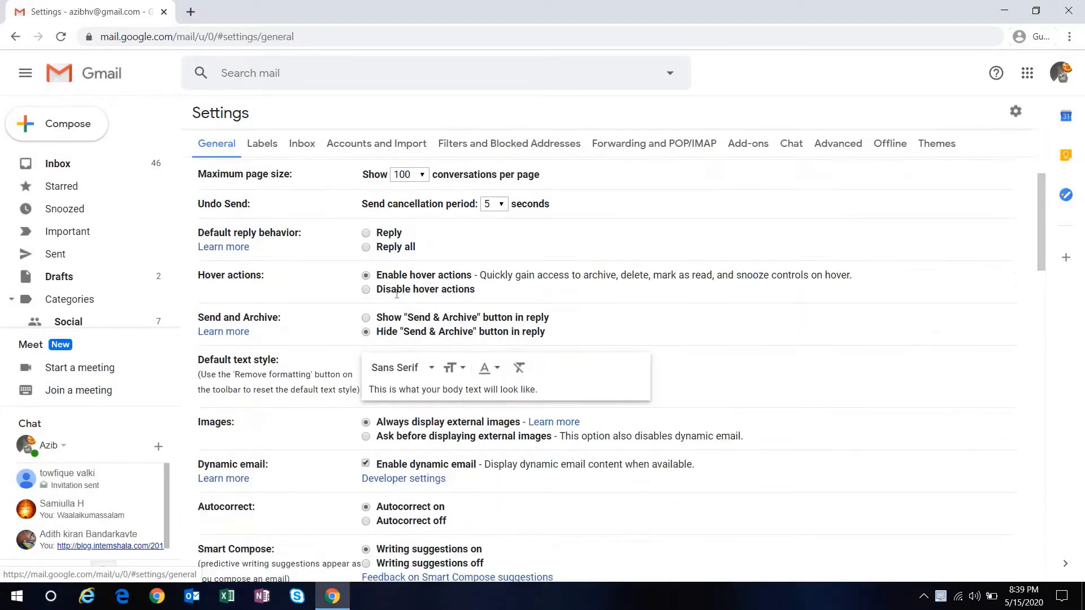
{"action": "scroll", "coordinate": [397, 294], "scroll_direction": "down", "scroll_amount": 3}
{"action": "scroll", "coordinate": [399, 294], "scroll_direction": "down", "scroll_amount": 4}
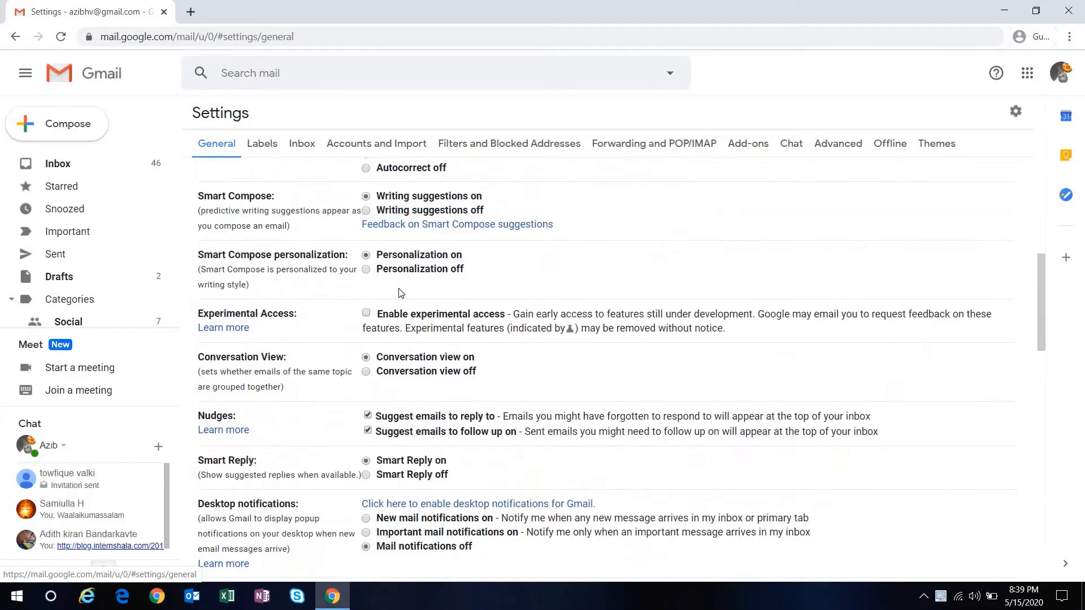
{"action": "scroll", "coordinate": [400, 293], "scroll_direction": "down", "scroll_amount": 5}
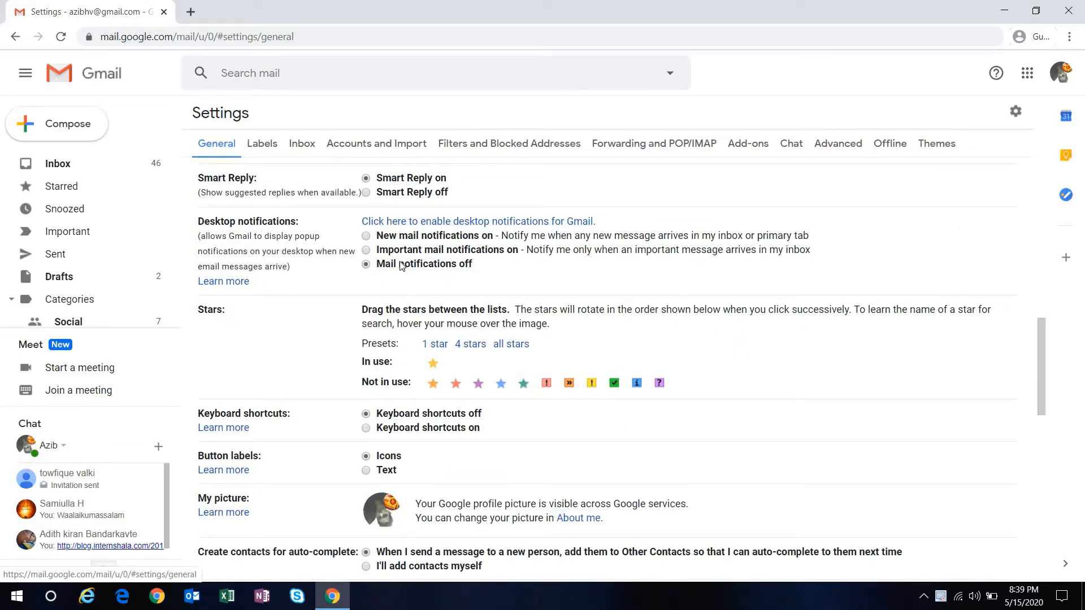
{"action": "scroll", "coordinate": [414, 280], "scroll_direction": "down", "scroll_amount": 3}
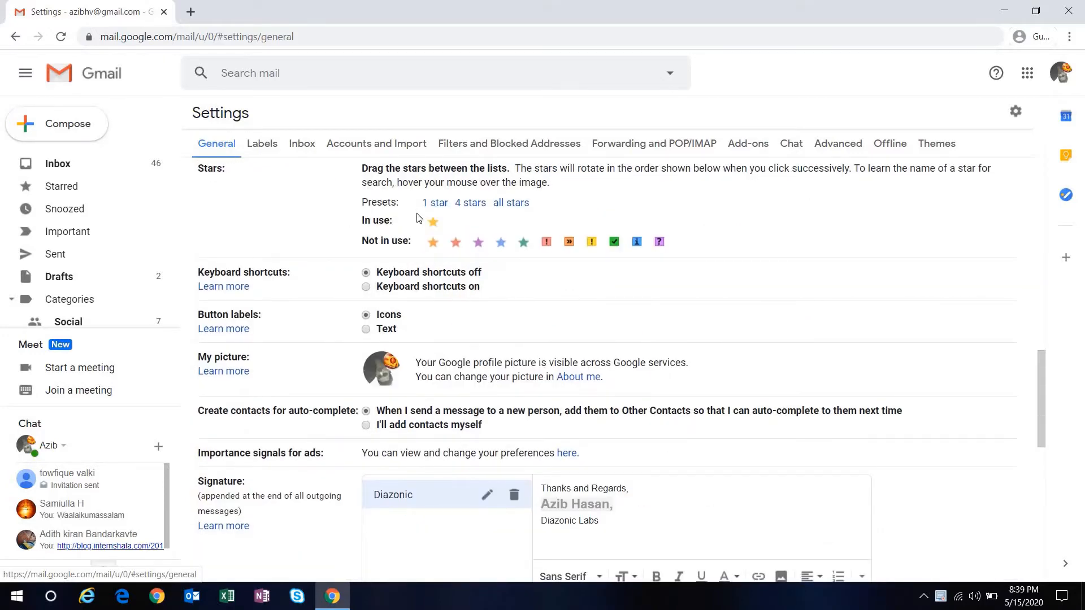
{"action": "scroll", "coordinate": [418, 226], "scroll_direction": "down", "scroll_amount": 5}
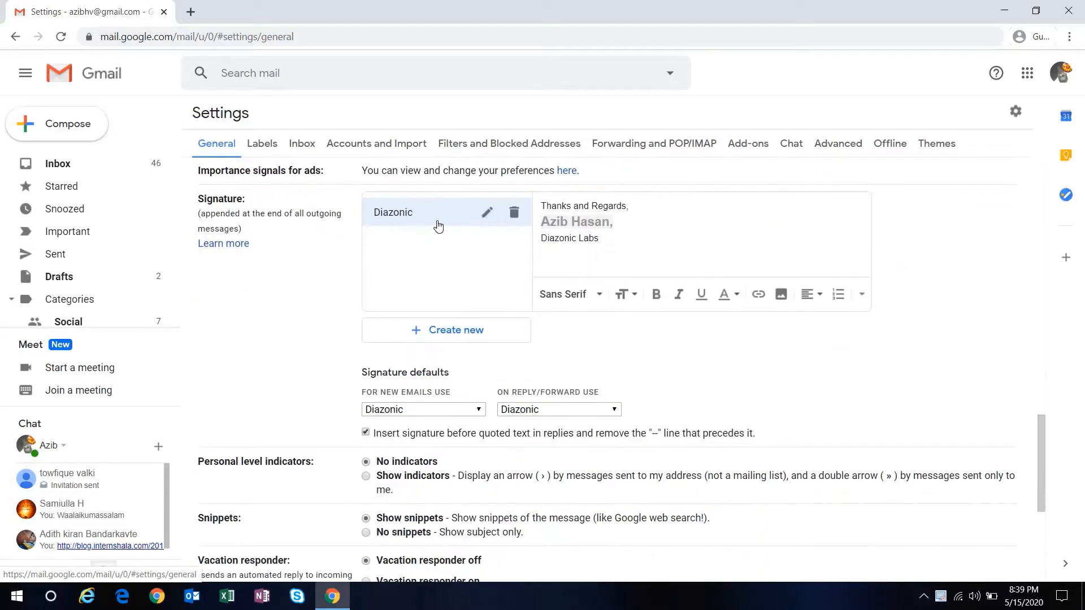
{"action": "left_click", "coordinate": [514, 212]}
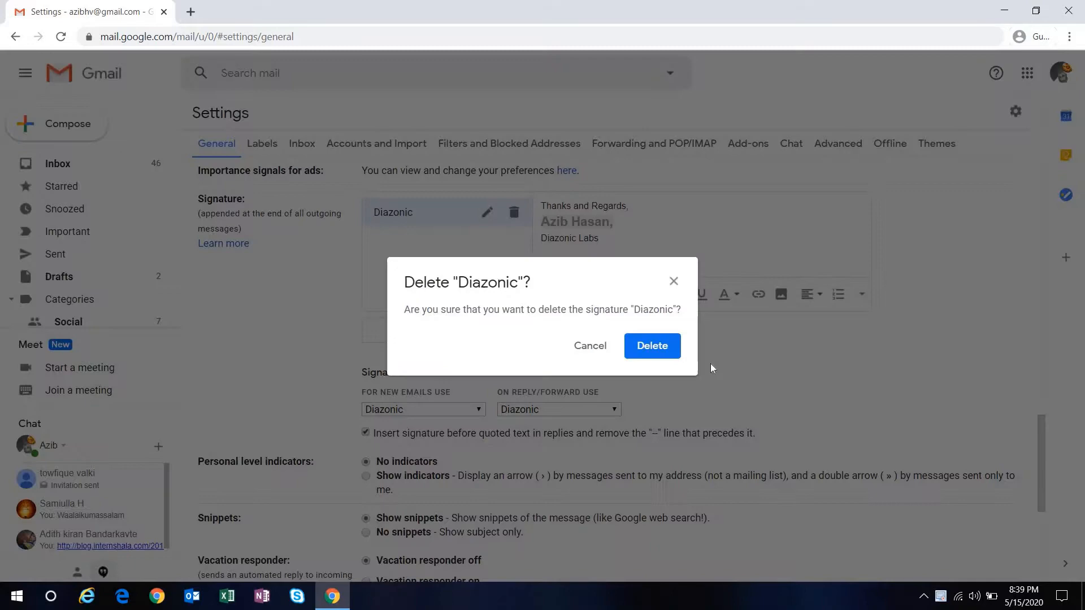
{"action": "left_click", "coordinate": [653, 348]}
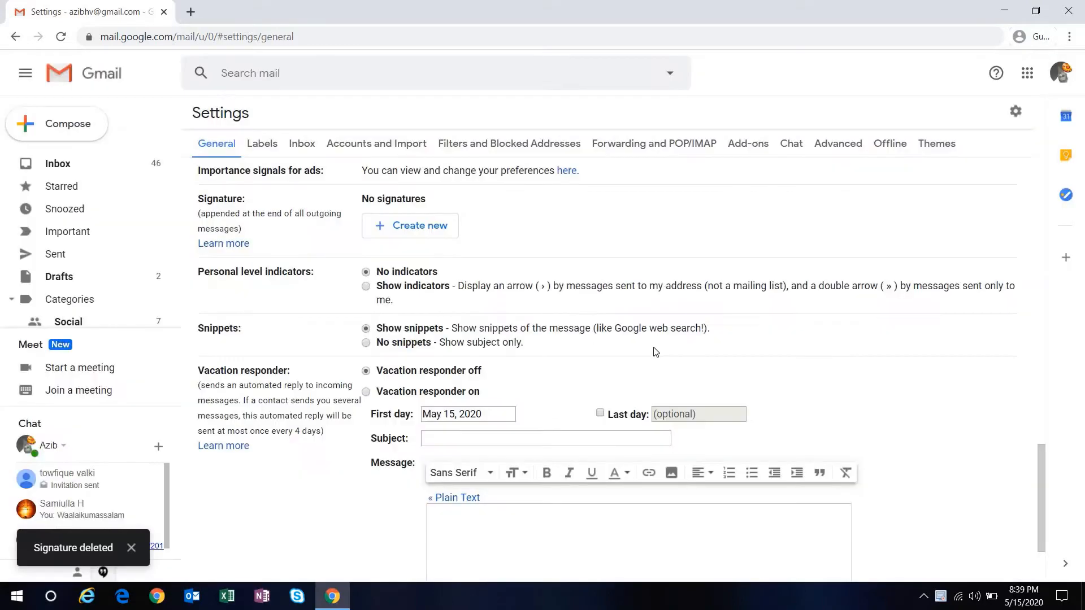
Create a new signature named "Diazonic".
{"action": "left_click", "coordinate": [396, 226]}
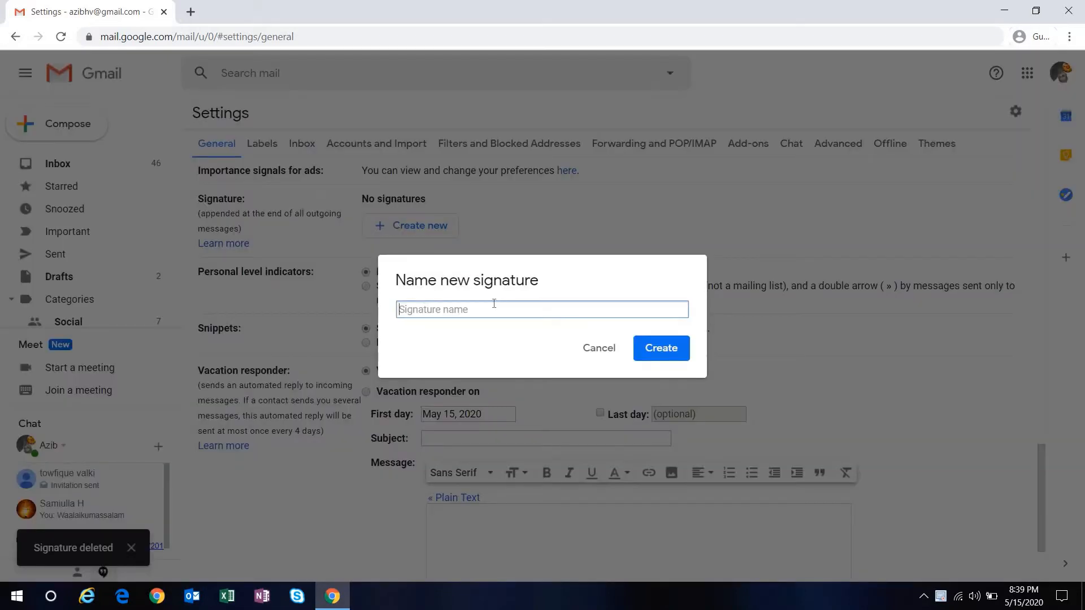
{"action": "type", "text": "Diazon"}
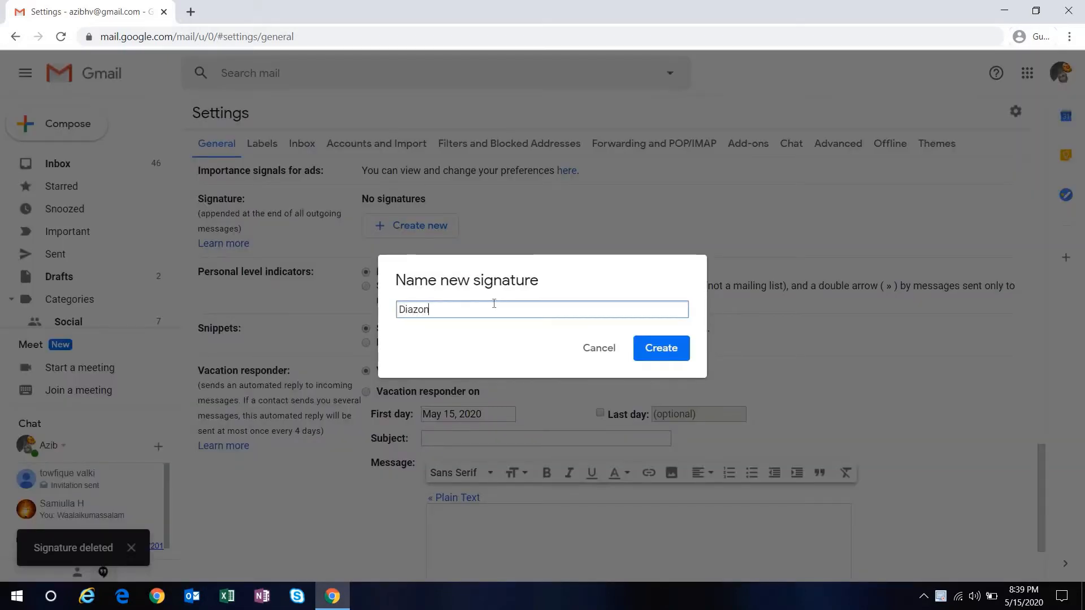
{"action": "type", "text": "ic"}
{"action": "key", "text": "Return"}
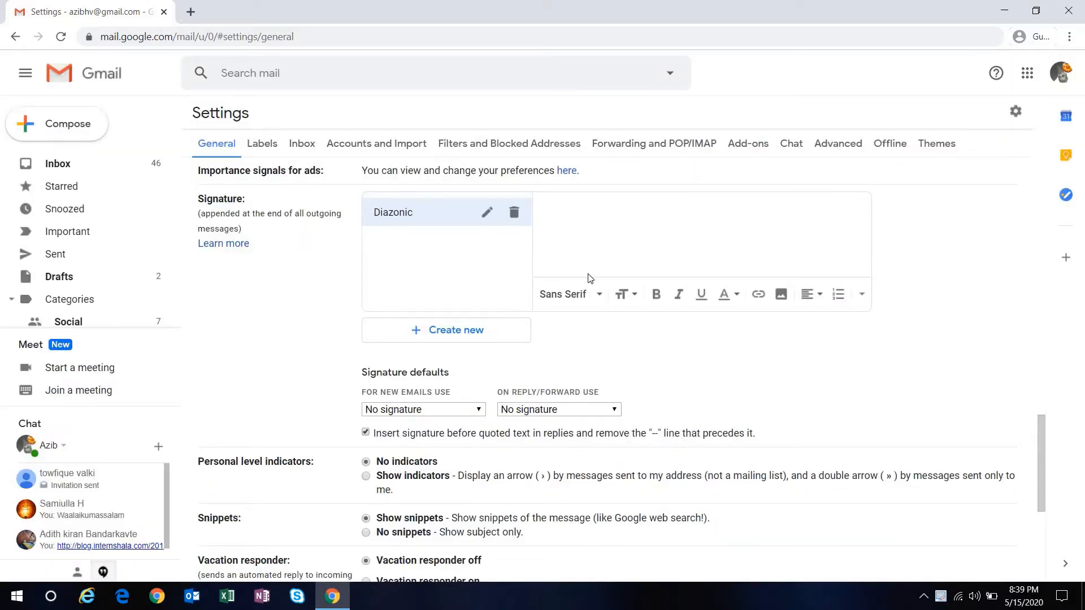
Write the signature text on three lines: "Thanks and Regards,", the sender's full name followed by a comma, and "Diazonic Labs".
{"action": "type", "text": "Thanks and Regards,"}
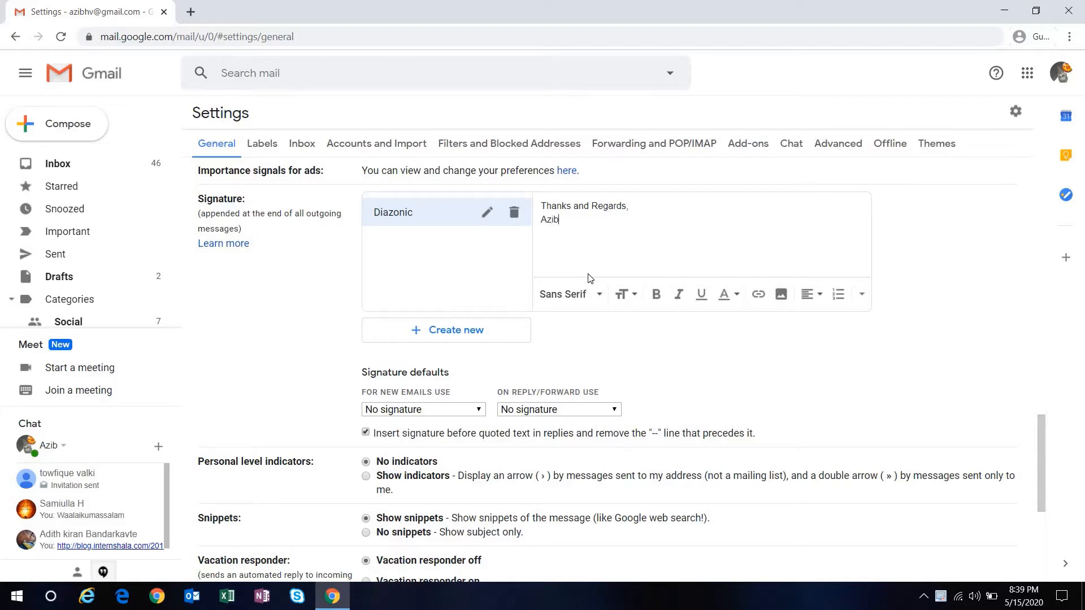
{"action": "type", "text": "Hasan,"}
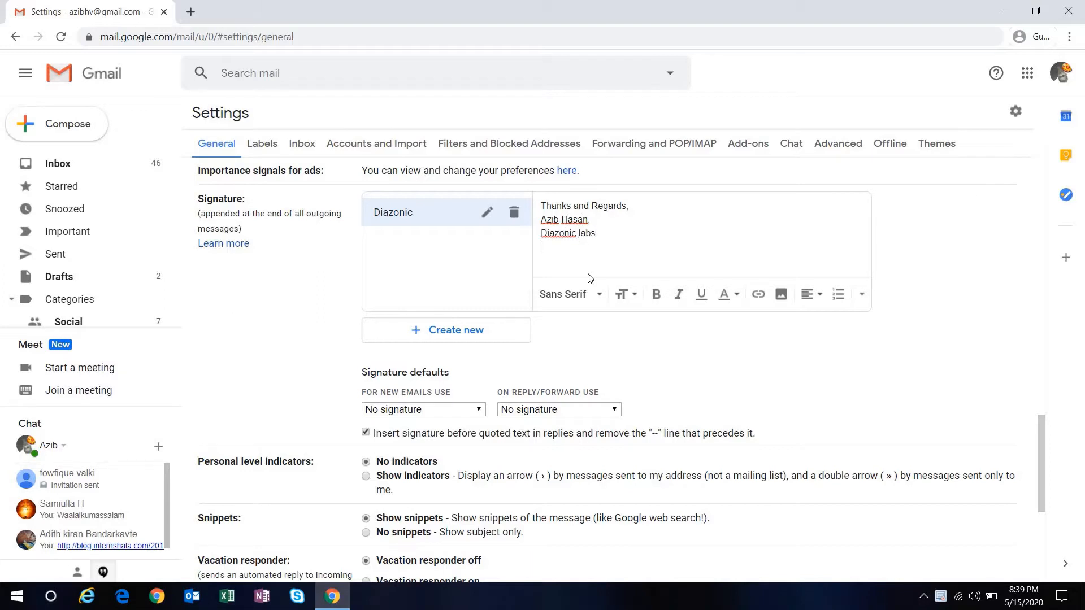
{"action": "left_click", "coordinate": [583, 234]}
{"action": "key", "text": "BackSpace"}
{"action": "type", "text": "L"}
Make the name and "Diazonic Labs" lines of the signature bold, and set the name line's font to Georgia.
{"action": "mouse_move", "coordinate": [592, 220]}
{"action": "left_mouse_down"}
{"action": "mouse_move", "coordinate": [539, 223]}
{"action": "mouse_move", "coordinate": [588, 233]}
{"action": "mouse_move", "coordinate": [540, 220]}
{"action": "left_mouse_up"}
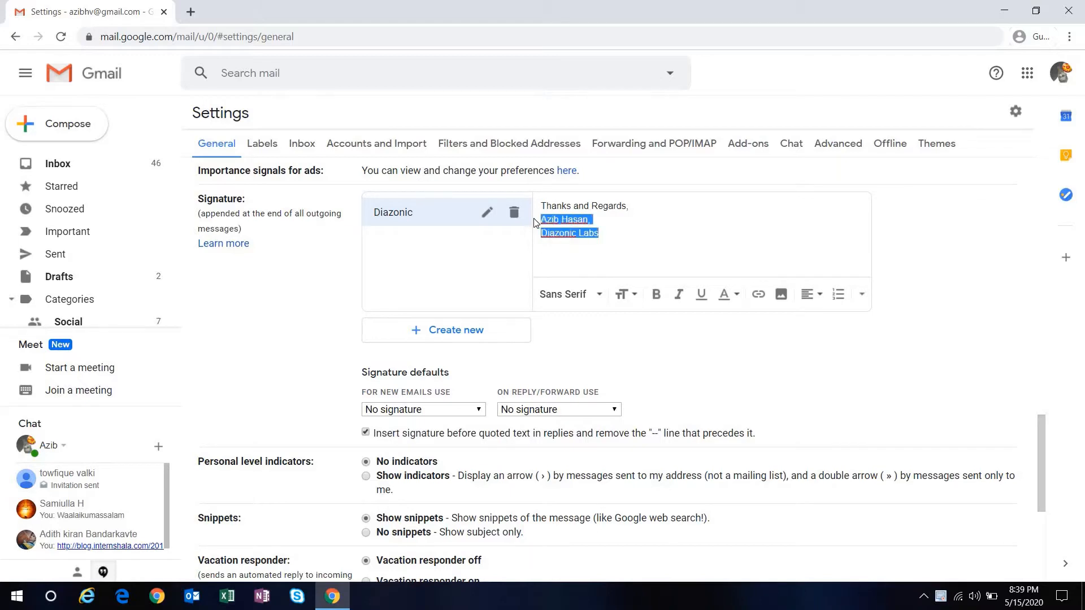
{"action": "left_click", "coordinate": [657, 296]}
{"action": "left_click_drag", "start_coordinate": [607, 221], "coordinate": [542, 219]}
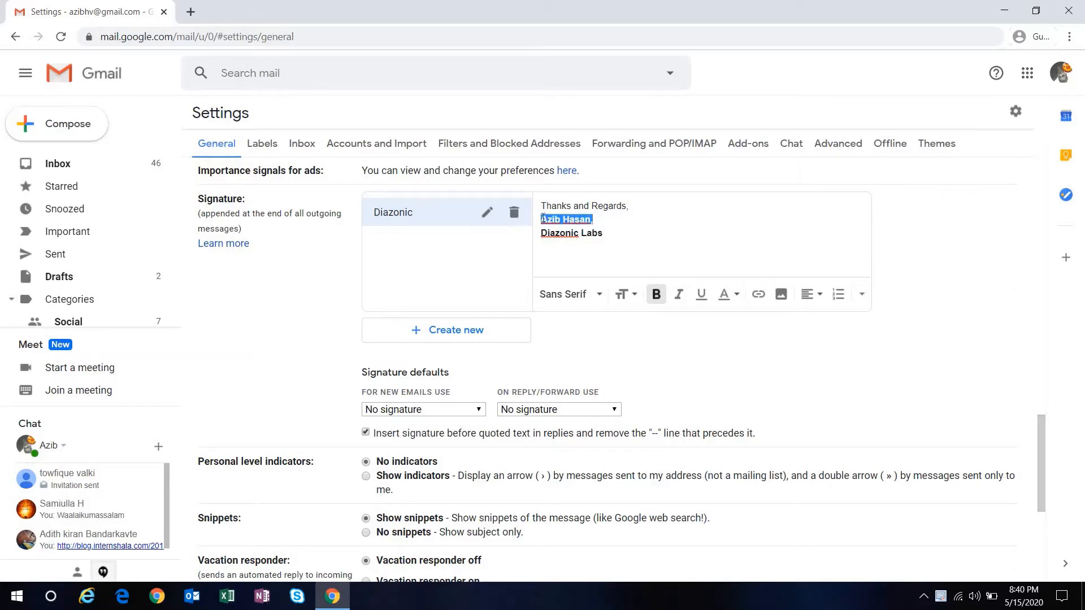
{"action": "left_click", "coordinate": [600, 295]}
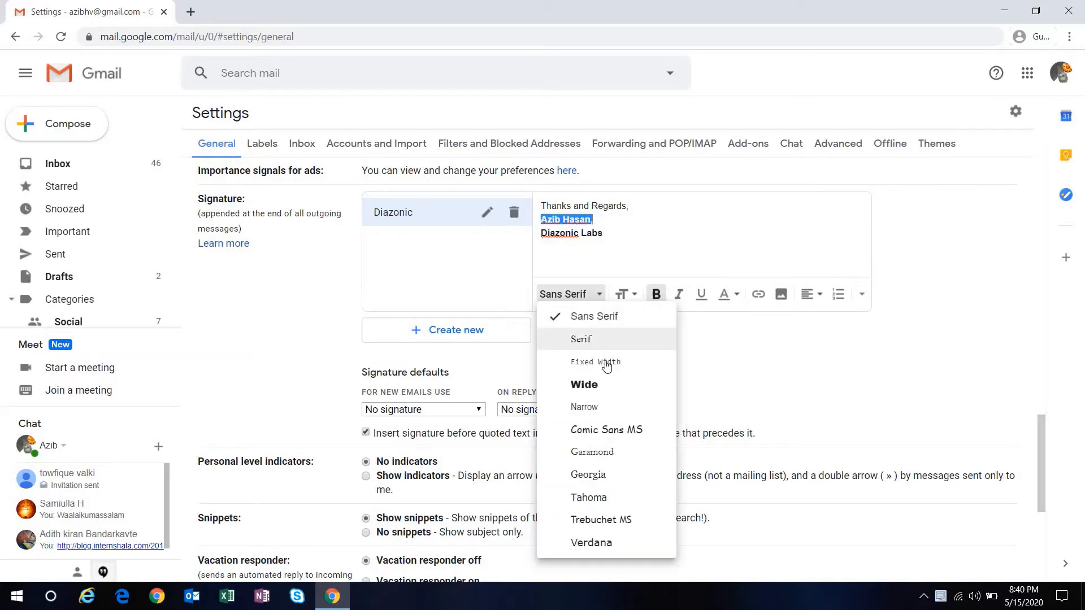
{"action": "left_click", "coordinate": [607, 363]}
{"action": "left_click", "coordinate": [599, 295]}
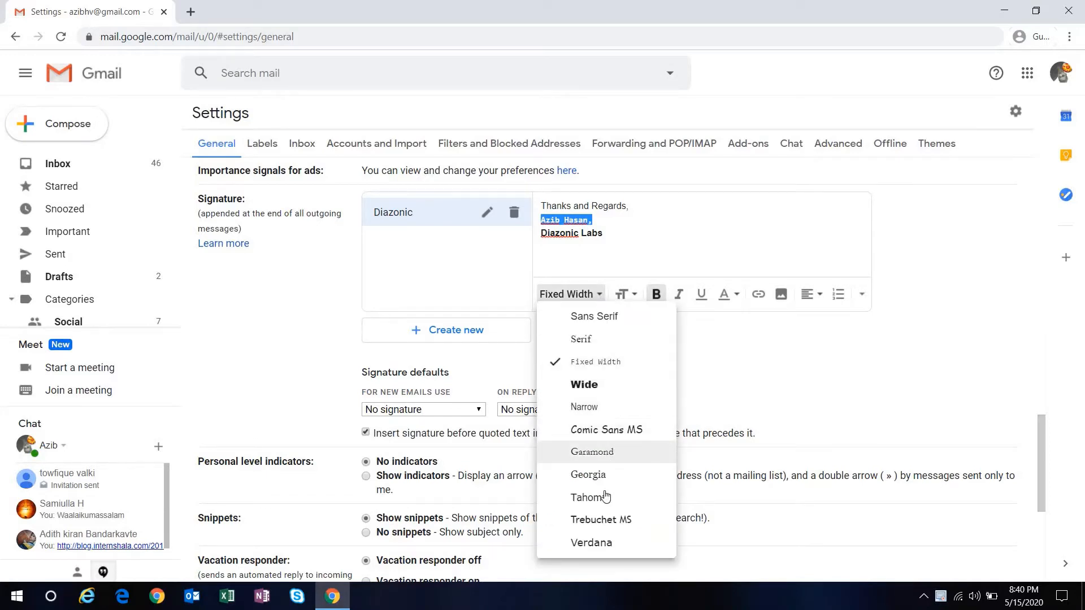
{"action": "left_click", "coordinate": [589, 475]}
{"action": "left_click", "coordinate": [616, 246]}
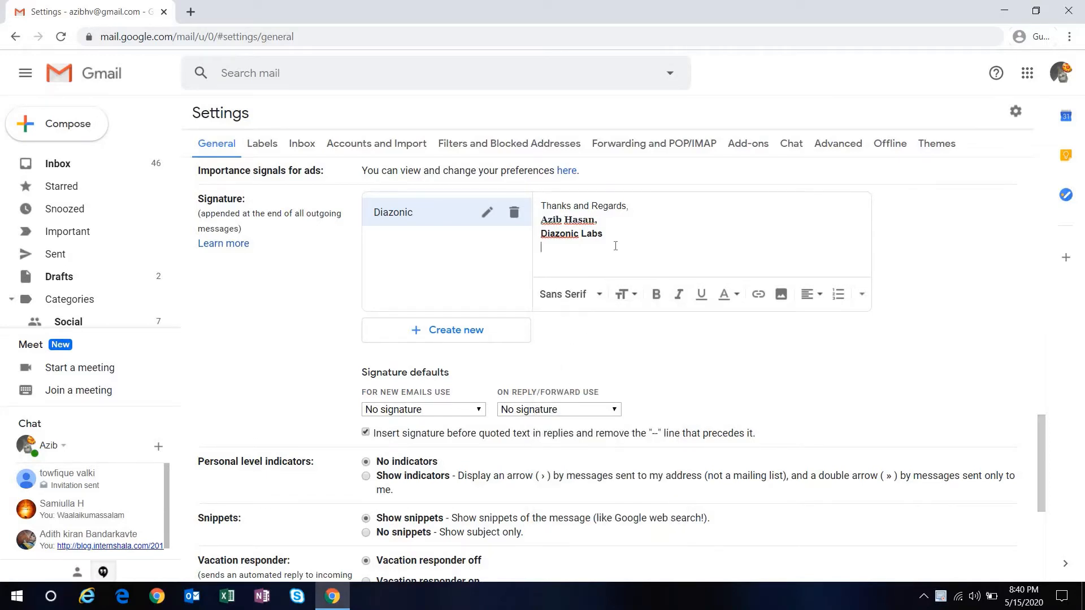
Increase the text size of the name line in the signature.
{"action": "left_click_drag", "start_coordinate": [612, 217], "coordinate": [538, 220]}
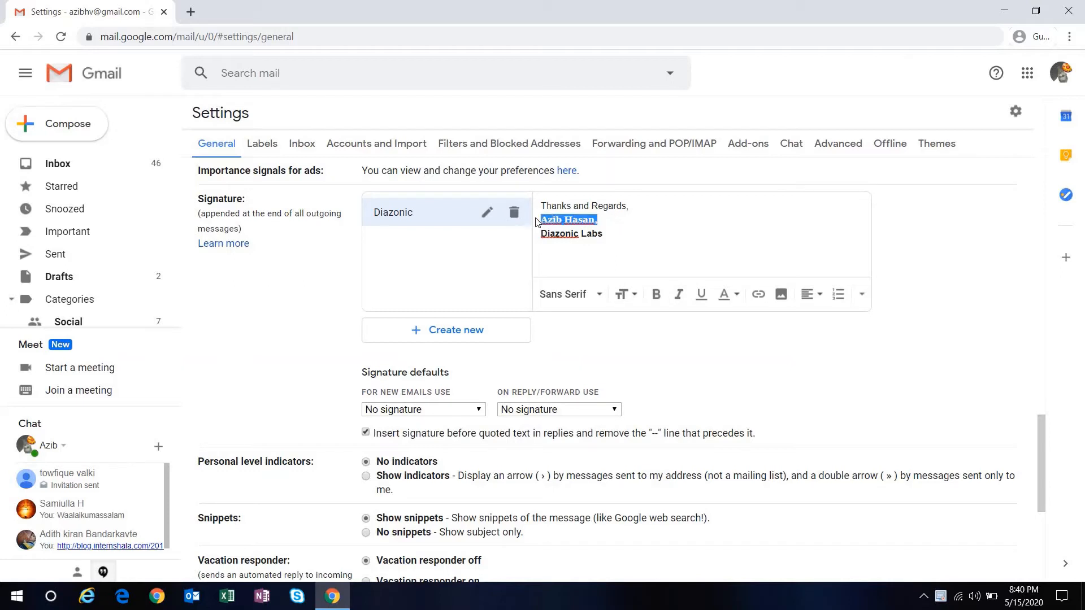
{"action": "left_click", "coordinate": [625, 296]}
{"action": "left_click", "coordinate": [654, 248]}
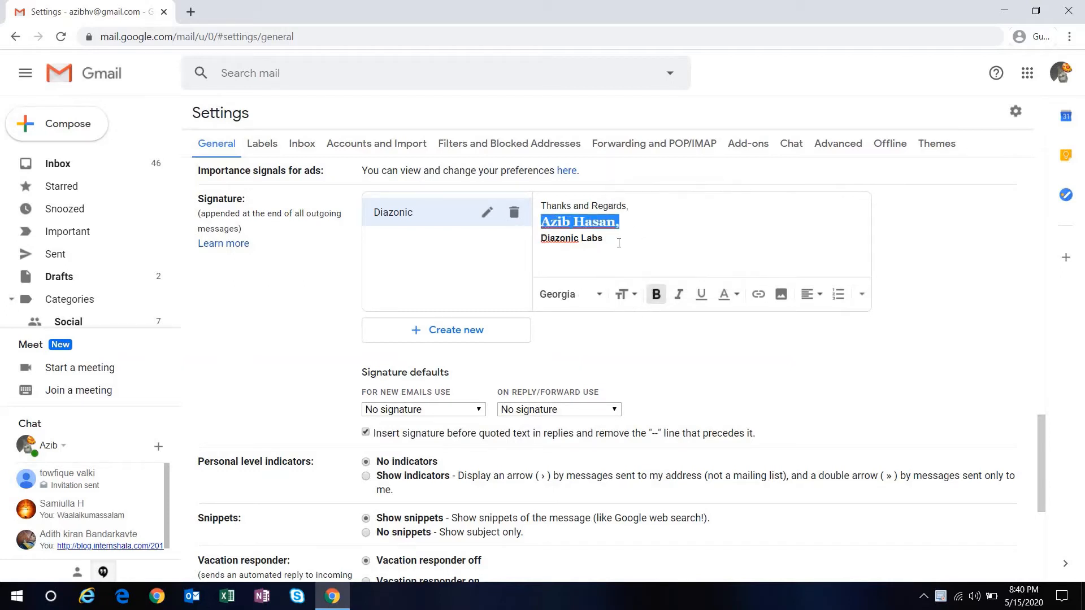
Remove the bold formatting from the name and "Diazonic Labs" lines of the signature.
{"action": "left_click", "coordinate": [619, 242]}
{"action": "left_click_drag", "start_coordinate": [619, 240], "coordinate": [538, 240]}
{"action": "left_click_drag", "start_coordinate": [621, 221], "coordinate": [540, 223]}
{"action": "left_click_drag", "start_coordinate": [621, 246], "coordinate": [541, 226]}
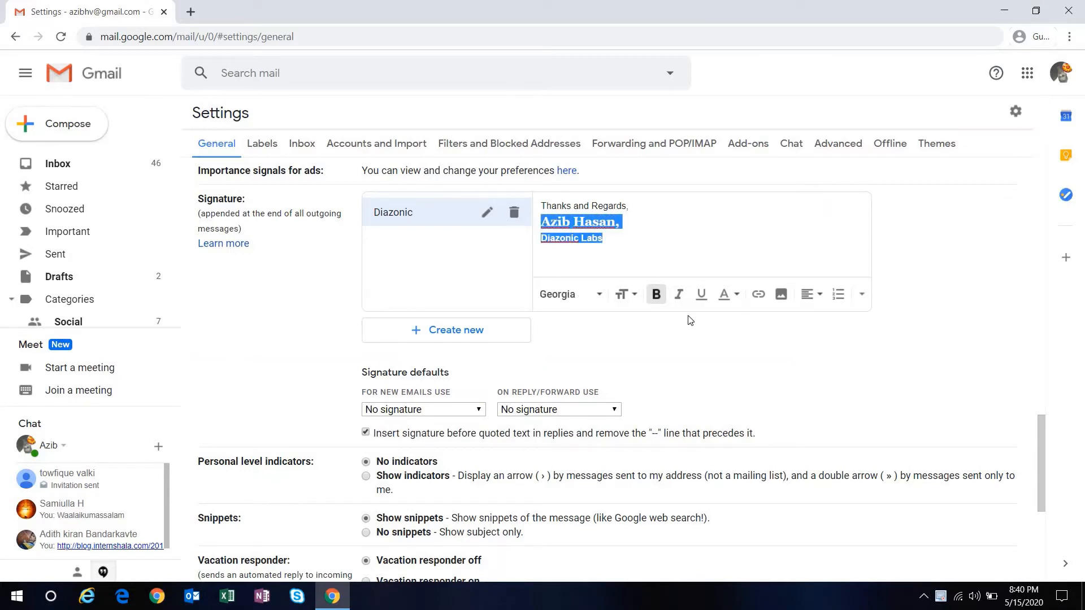
{"action": "left_click", "coordinate": [656, 295]}
{"action": "left_click", "coordinate": [628, 245]}
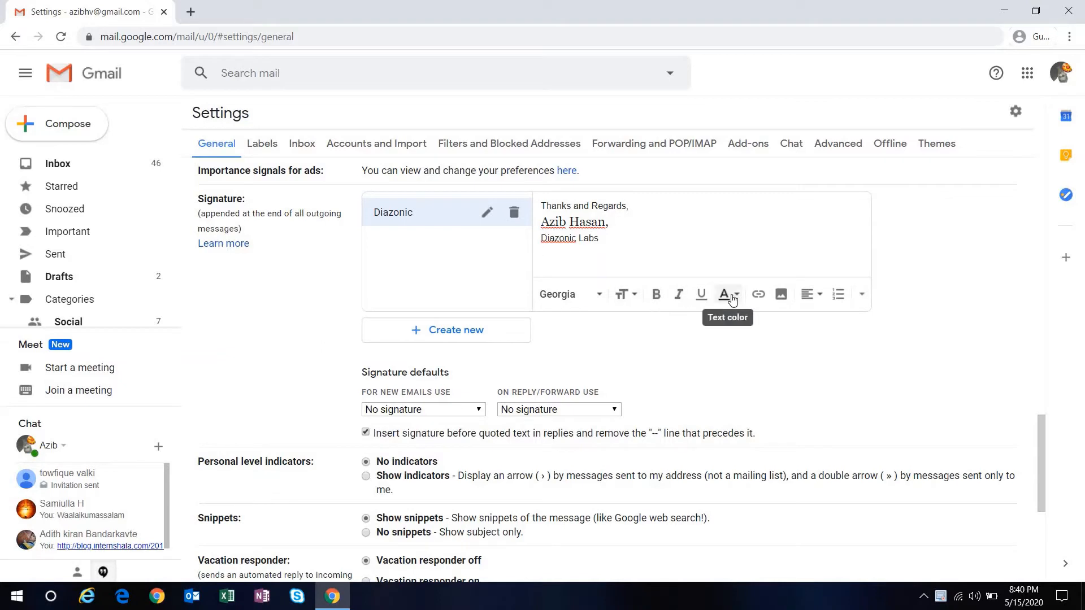
Set the text colour of the signature's name line to light orange.
{"action": "left_click_drag", "start_coordinate": [609, 222], "coordinate": [542, 222]}
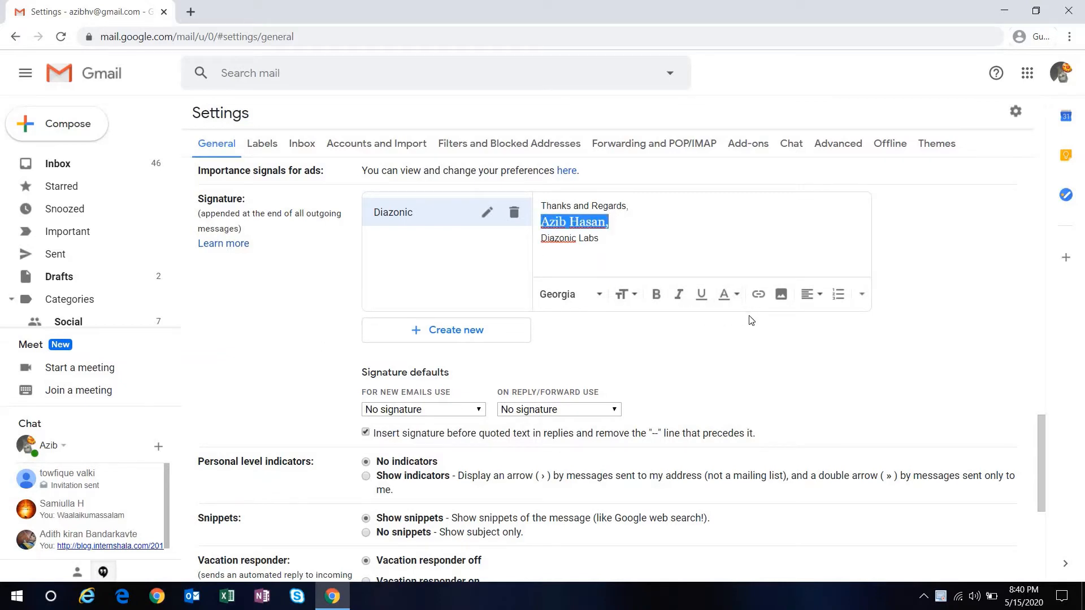
{"action": "left_click", "coordinate": [732, 295]}
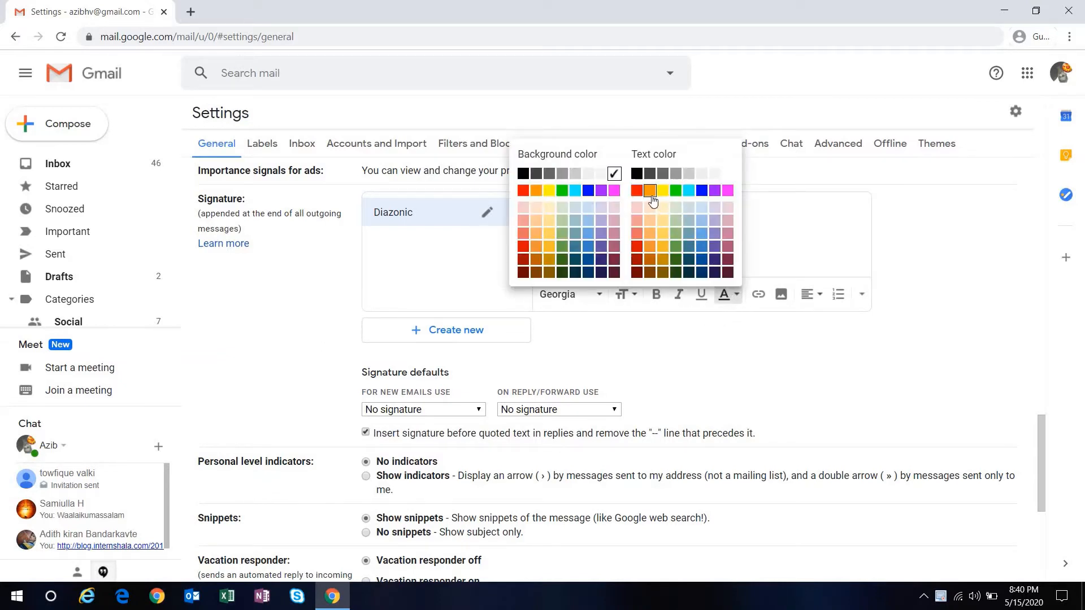
{"action": "left_click", "coordinate": [650, 207]}
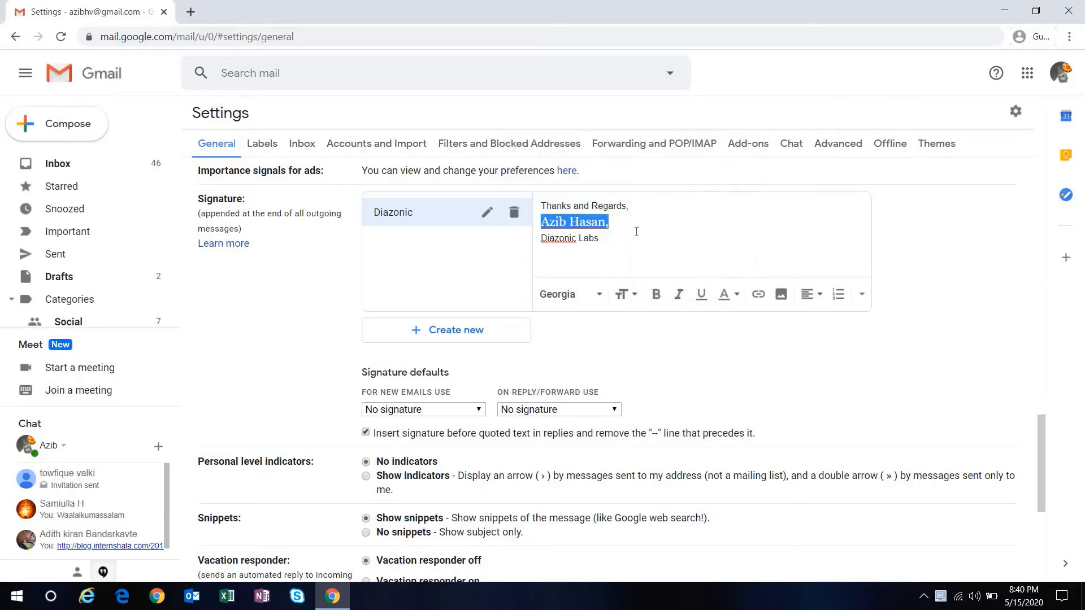
{"action": "left_click", "coordinate": [621, 233]}
Change the text colour of the signature's name line to medium grey.
{"action": "triple_click", "coordinate": [568, 222]}
{"action": "left_click", "coordinate": [733, 295]}
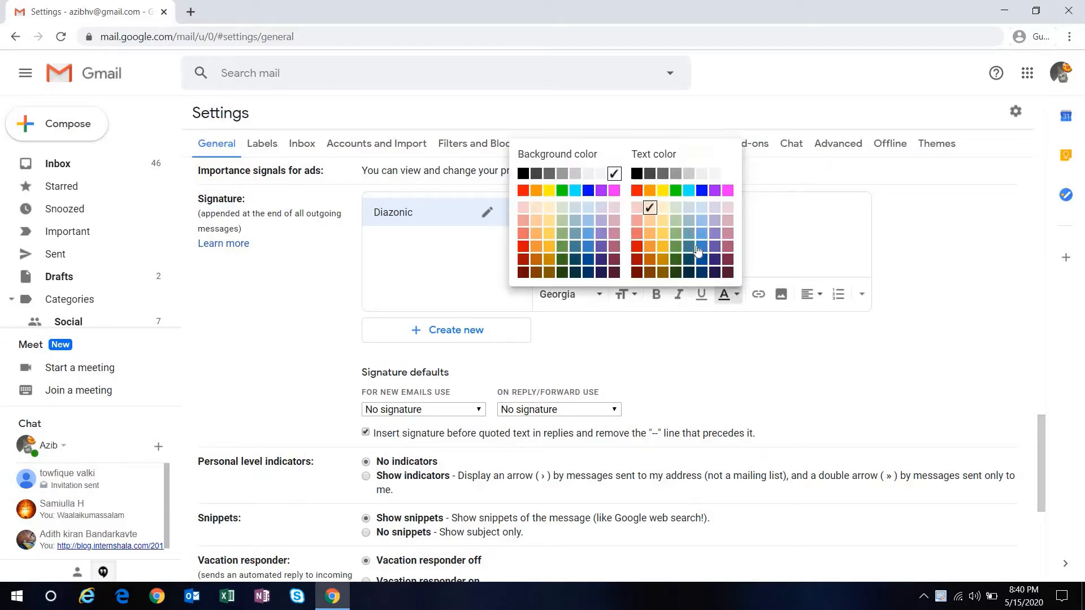
{"action": "left_click", "coordinate": [676, 173]}
{"action": "left_click", "coordinate": [616, 237]}
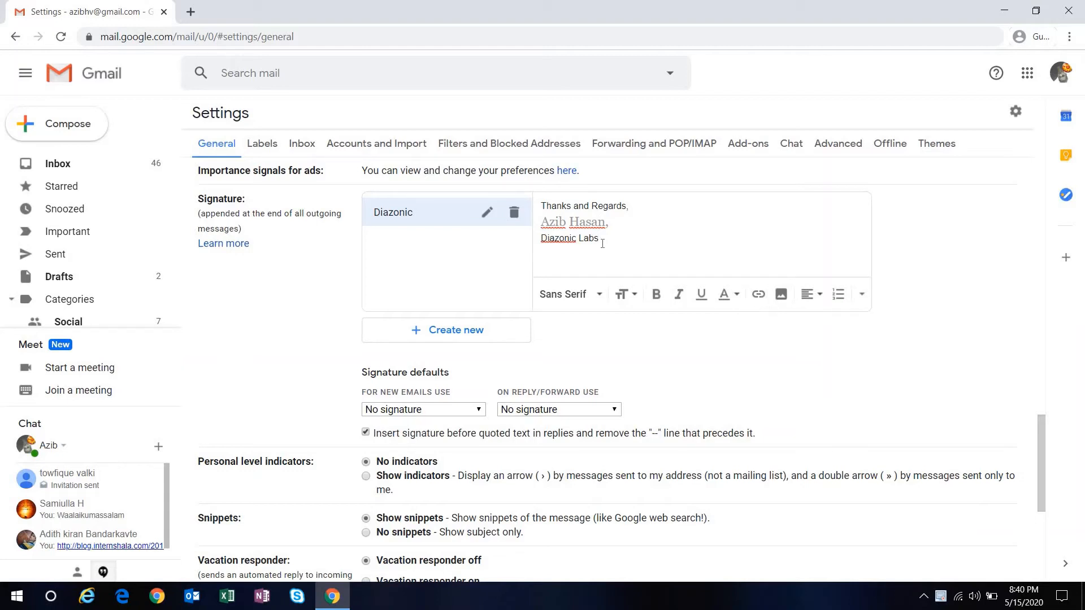
{"action": "left_click", "coordinate": [759, 295]}
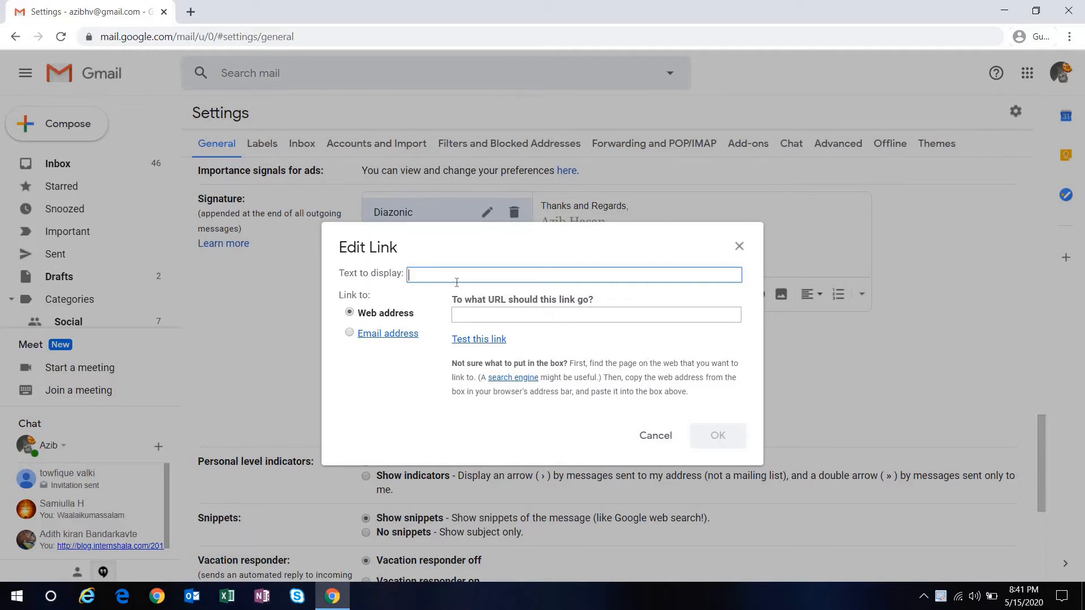
{"action": "left_click", "coordinate": [656, 435]}
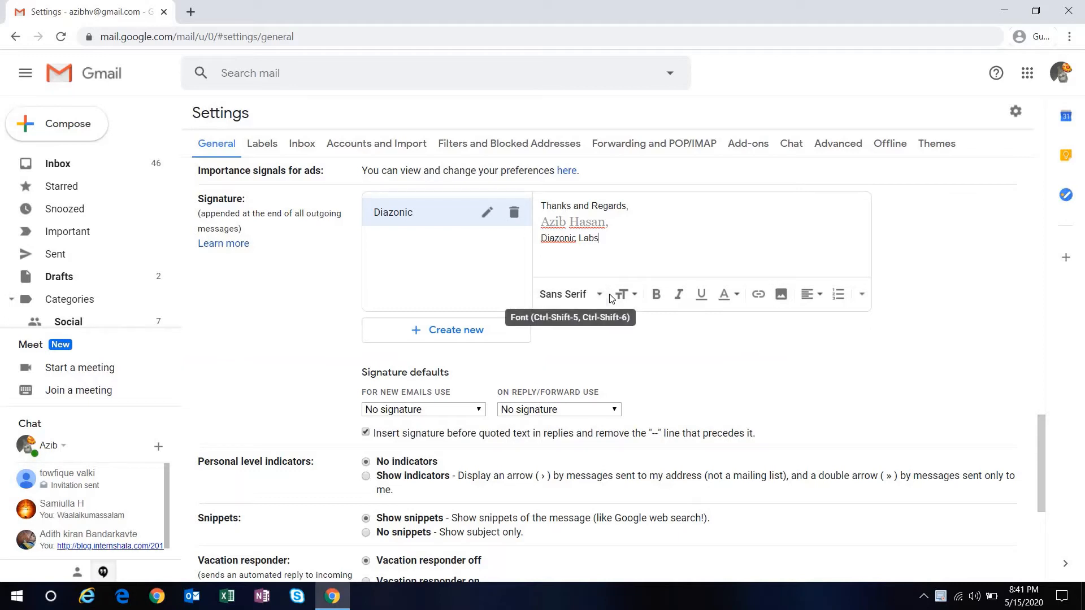
{"action": "left_click", "coordinate": [858, 297]}
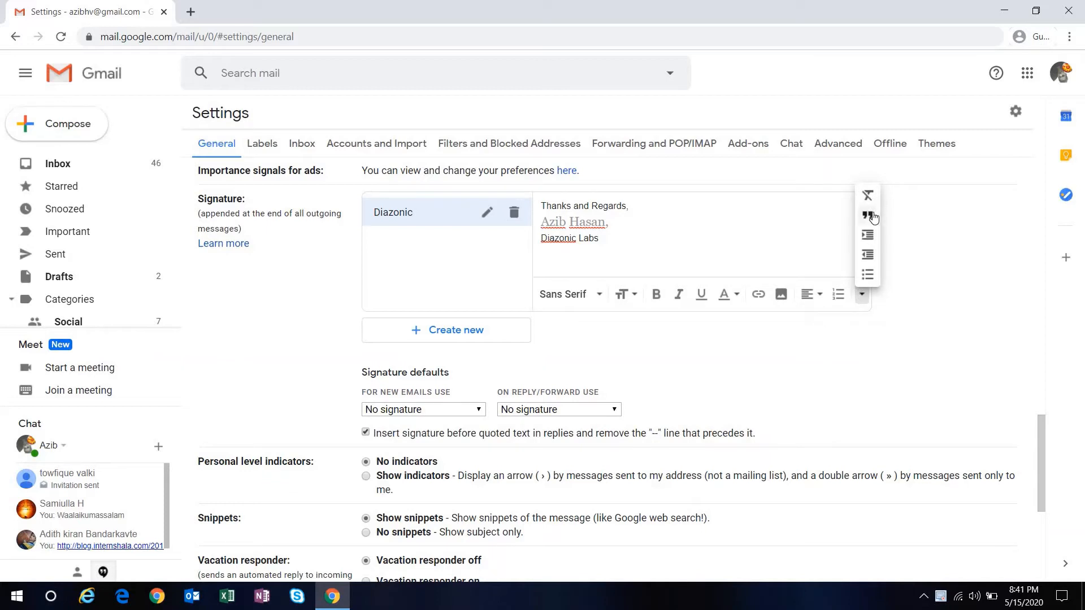
{"action": "left_click", "coordinate": [621, 244]}
{"action": "key", "text": "Return"}
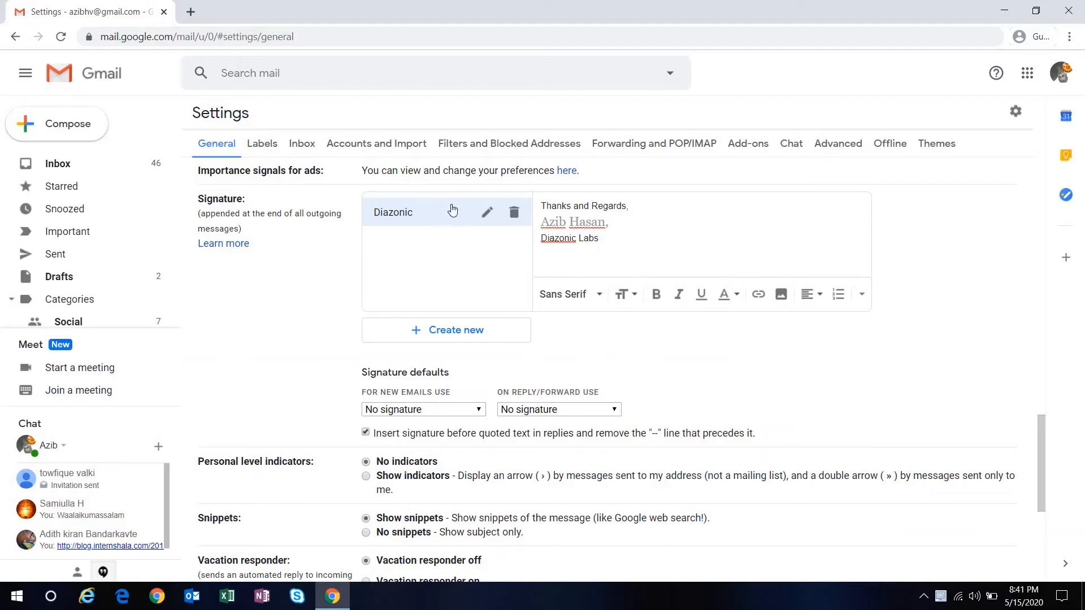
Set the signature defaults to "Diazonic" for both new emails and replies/forwards.
{"action": "scroll", "coordinate": [565, 316], "scroll_direction": "down", "scroll_amount": 1}
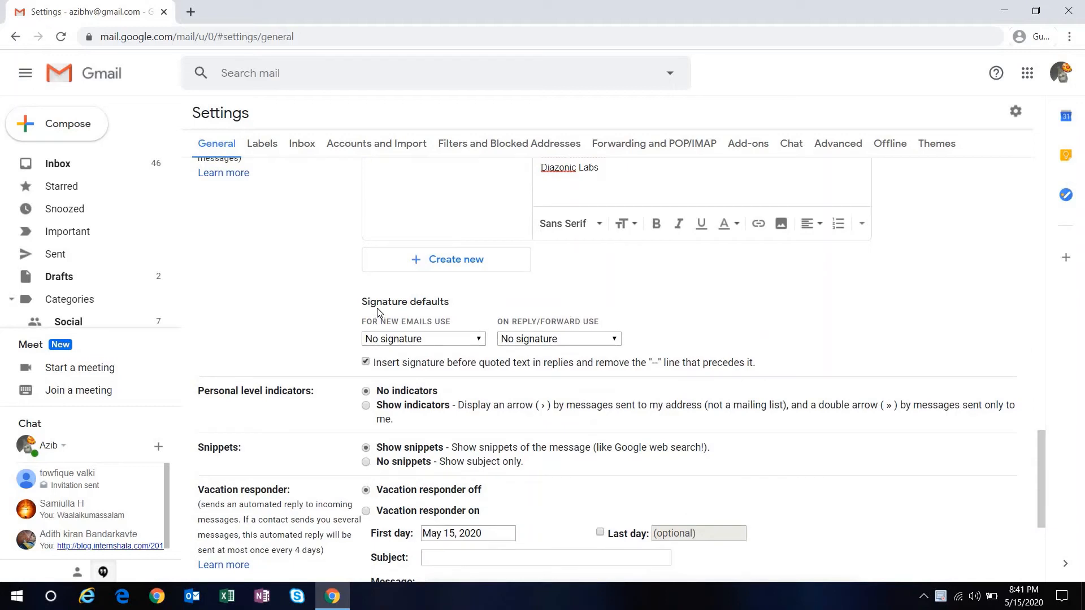
{"action": "left_click", "coordinate": [389, 339]}
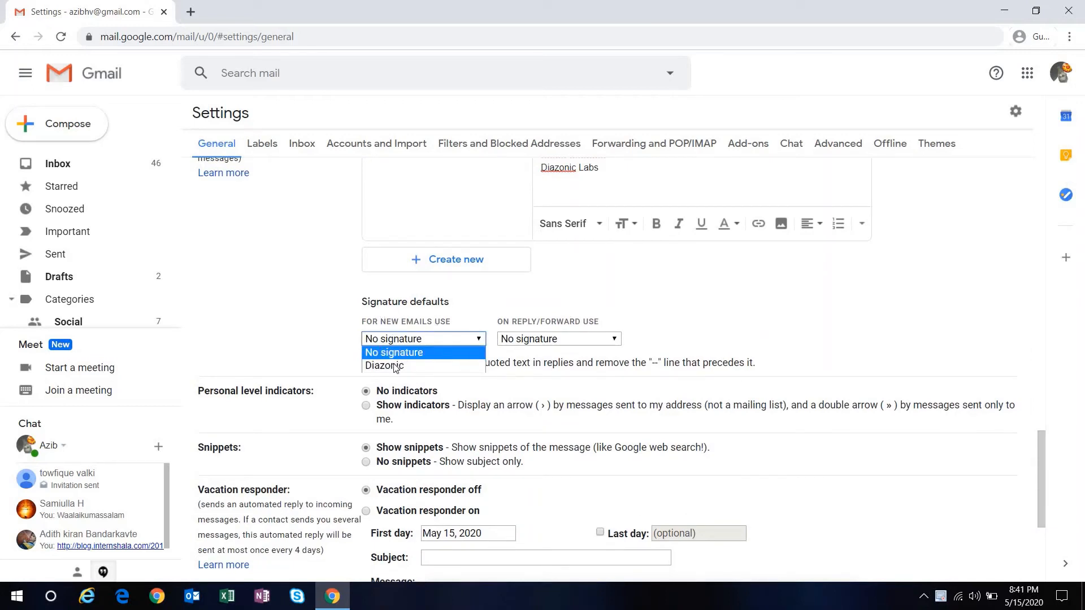
{"action": "left_click", "coordinate": [391, 366]}
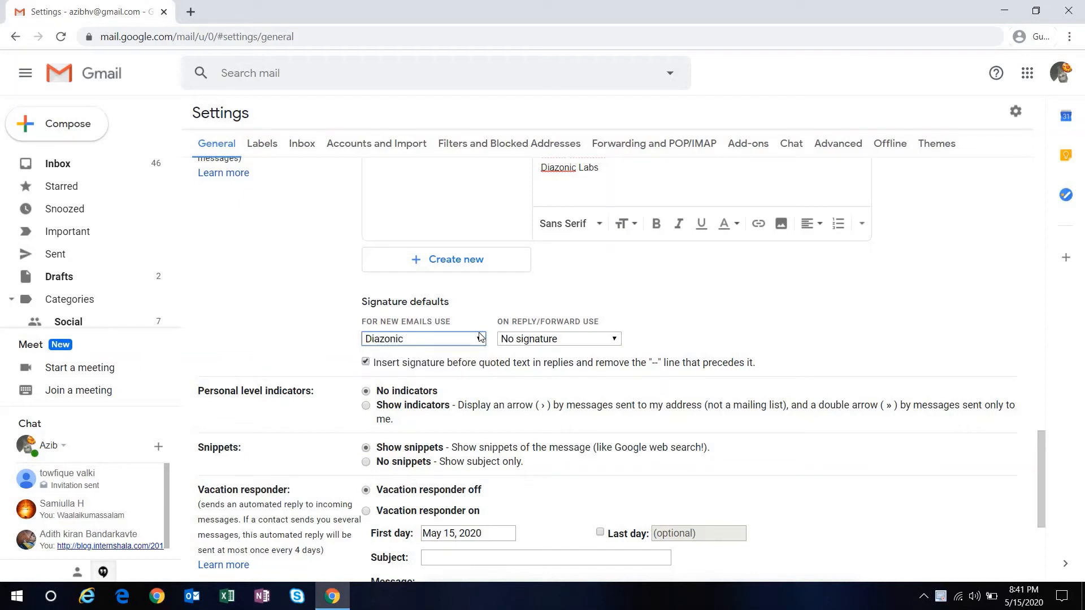
{"action": "left_click", "coordinate": [550, 338]}
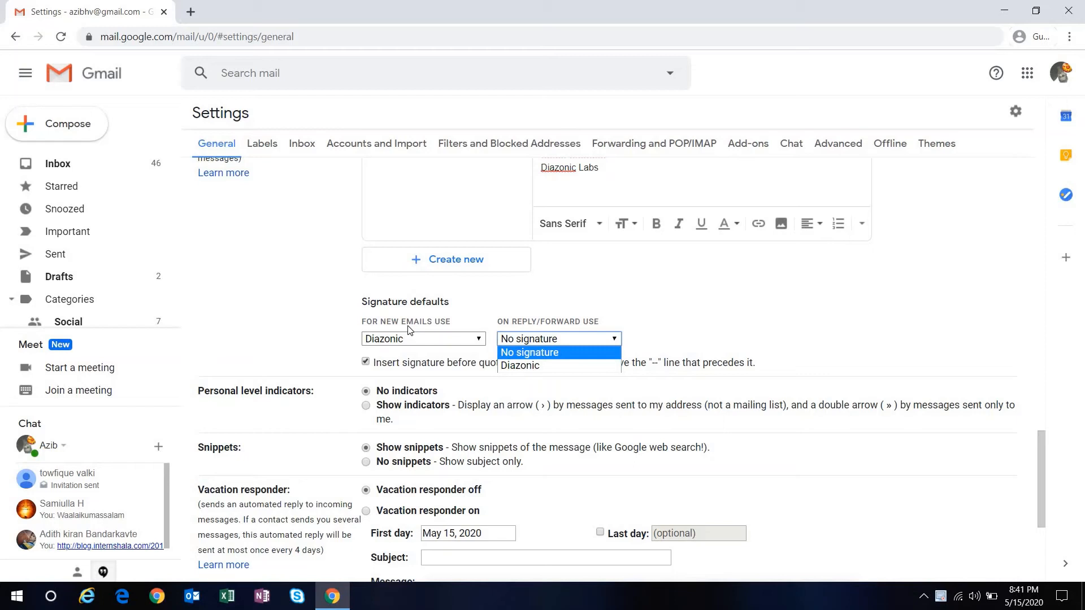
{"action": "left_click", "coordinate": [524, 365]}
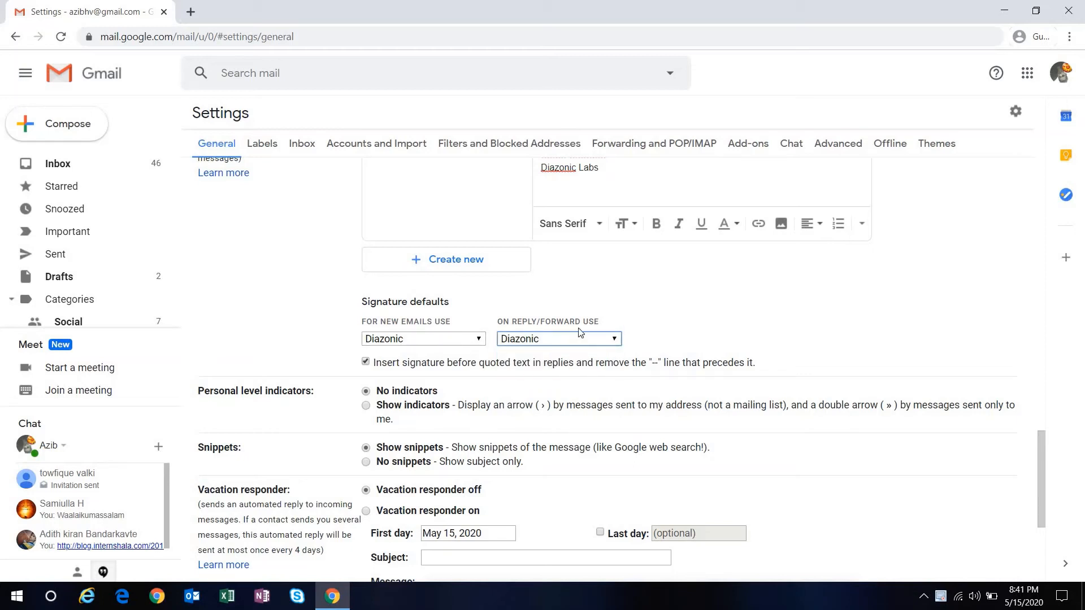
Save the changes made to the general settings.
{"action": "scroll", "coordinate": [583, 288], "scroll_direction": "down", "scroll_amount": 1}
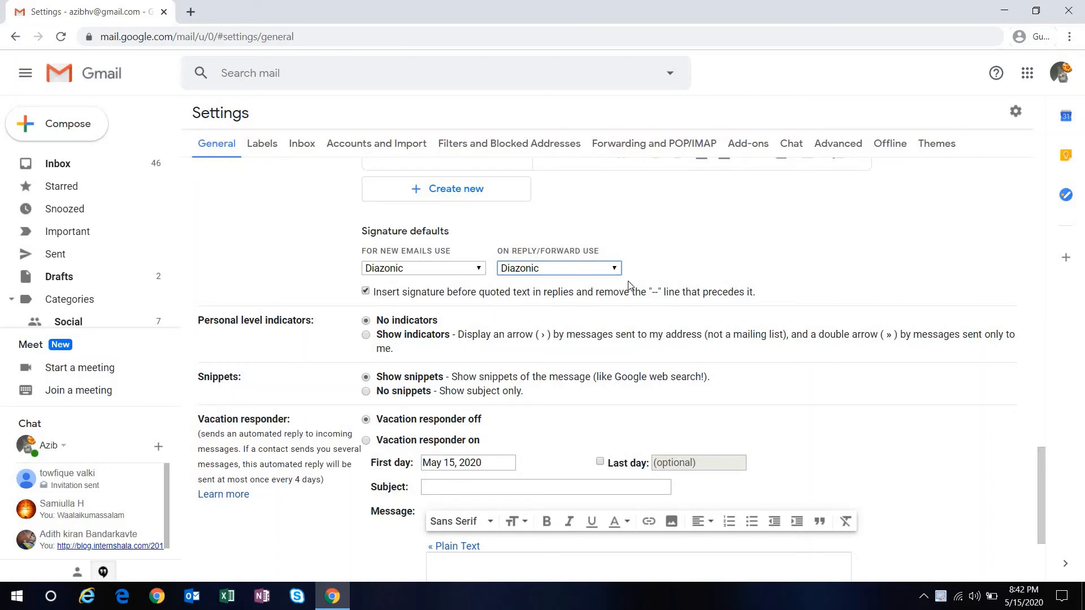
{"action": "scroll", "coordinate": [629, 285], "scroll_direction": "down", "scroll_amount": 5}
{"action": "left_click", "coordinate": [579, 508]}
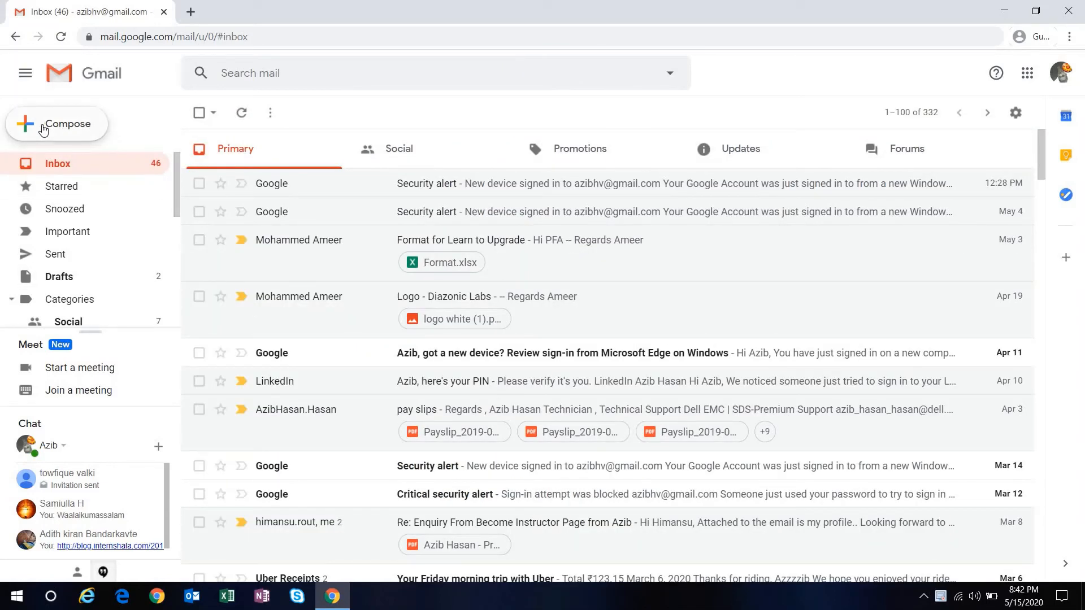
Compose a blank new message to check its signature, and close it without writing anything.
{"action": "left_click", "coordinate": [44, 130]}
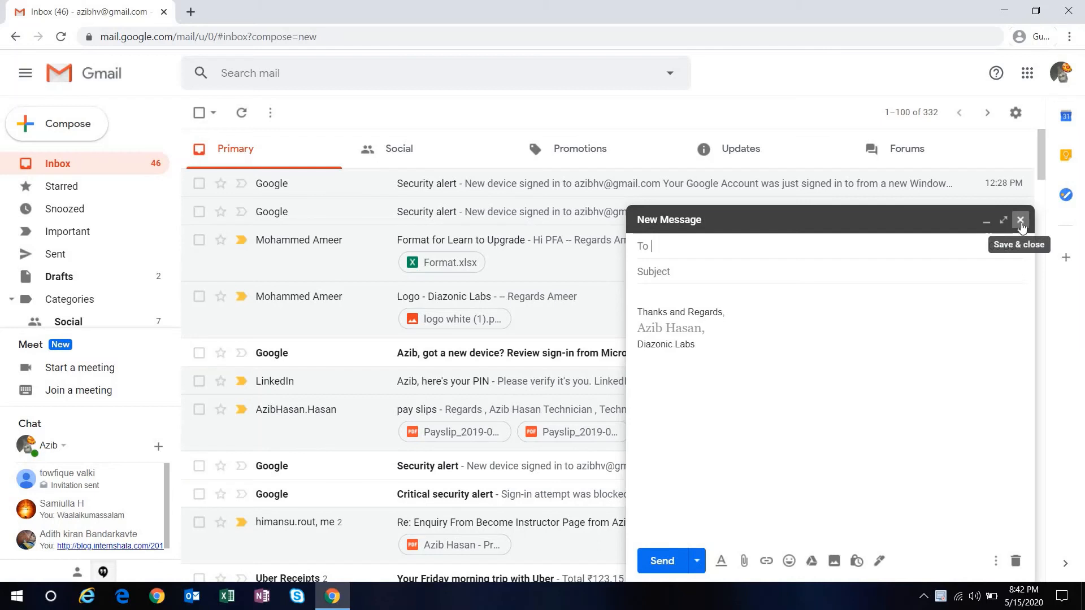
{"action": "left_click", "coordinate": [1021, 220]}
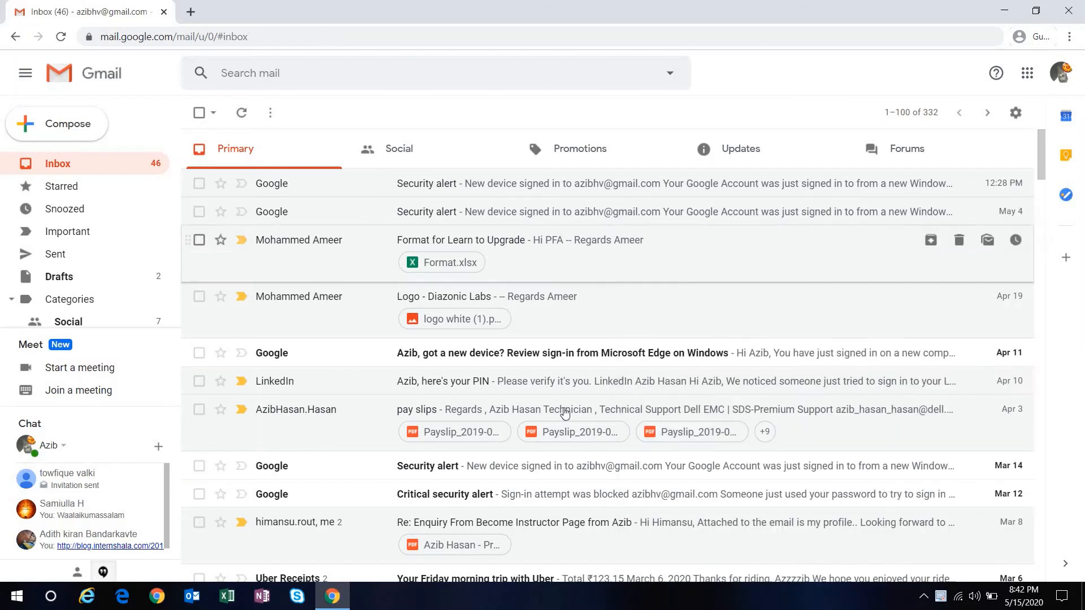
Open the newest Google "Security alert" e-mail and start a reply to check the signature in its body.
{"action": "left_click", "coordinate": [548, 193]}
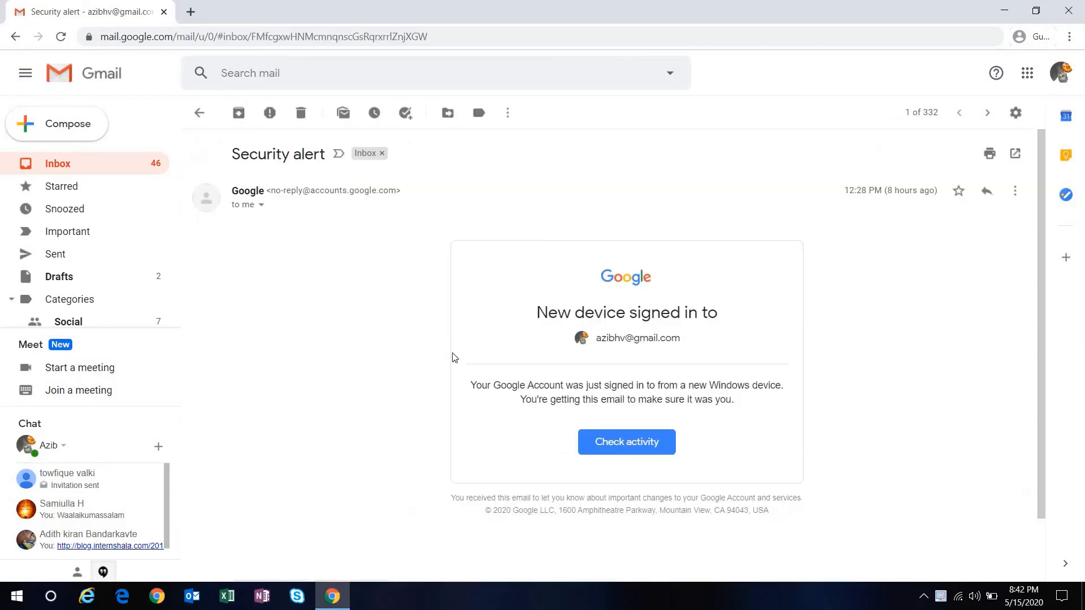
{"action": "left_click", "coordinate": [987, 192]}
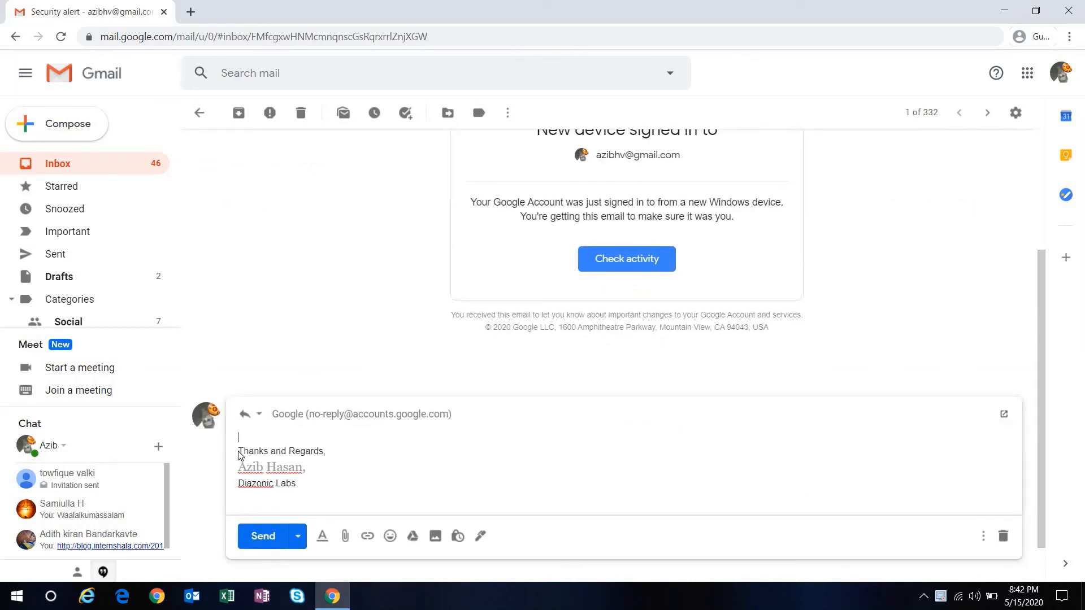
{"action": "key", "text": "ctrl+a"}
{"action": "left_click", "coordinate": [247, 435]}
{"action": "left_click", "coordinate": [914, 337]}
Check the signature in a forward of the "Security alert" e-mail, discarding the draft and closing the browser.
{"action": "left_click", "coordinate": [1016, 190]}
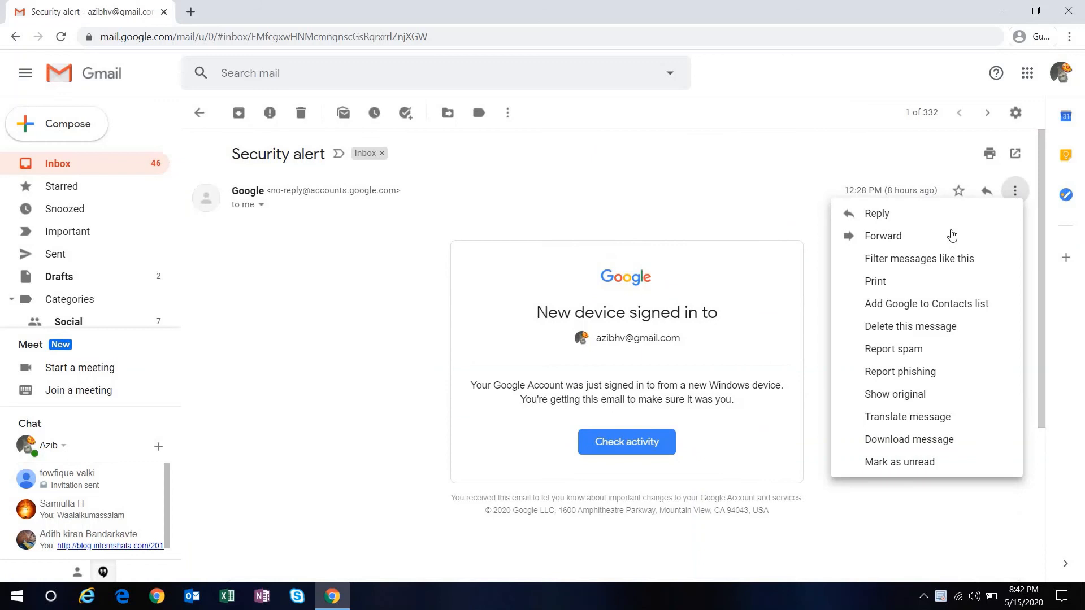
{"action": "left_click", "coordinate": [916, 247]}
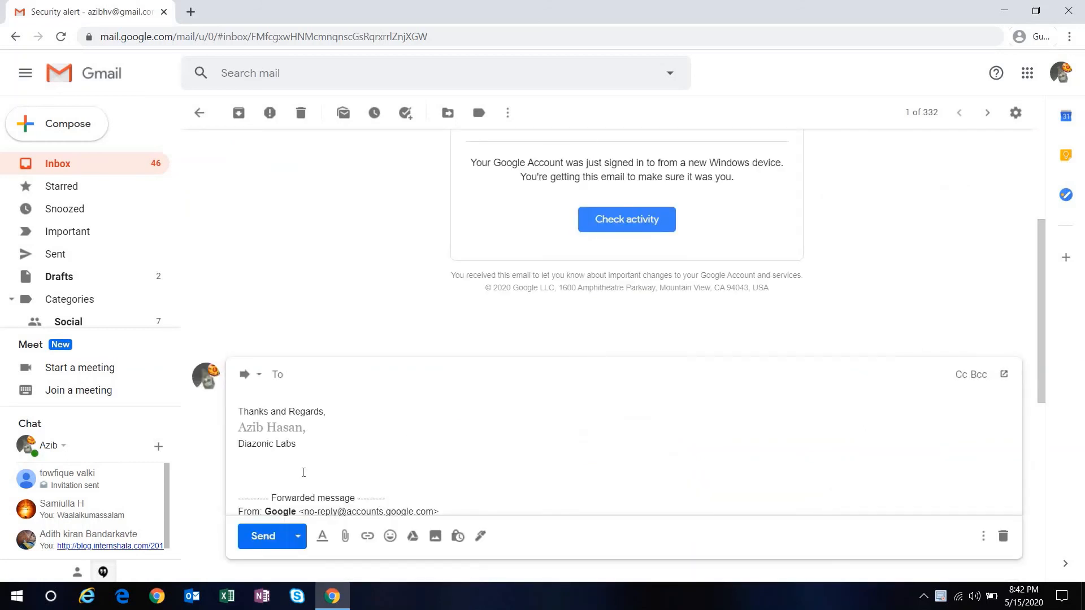
{"action": "left_click", "coordinate": [248, 398]}
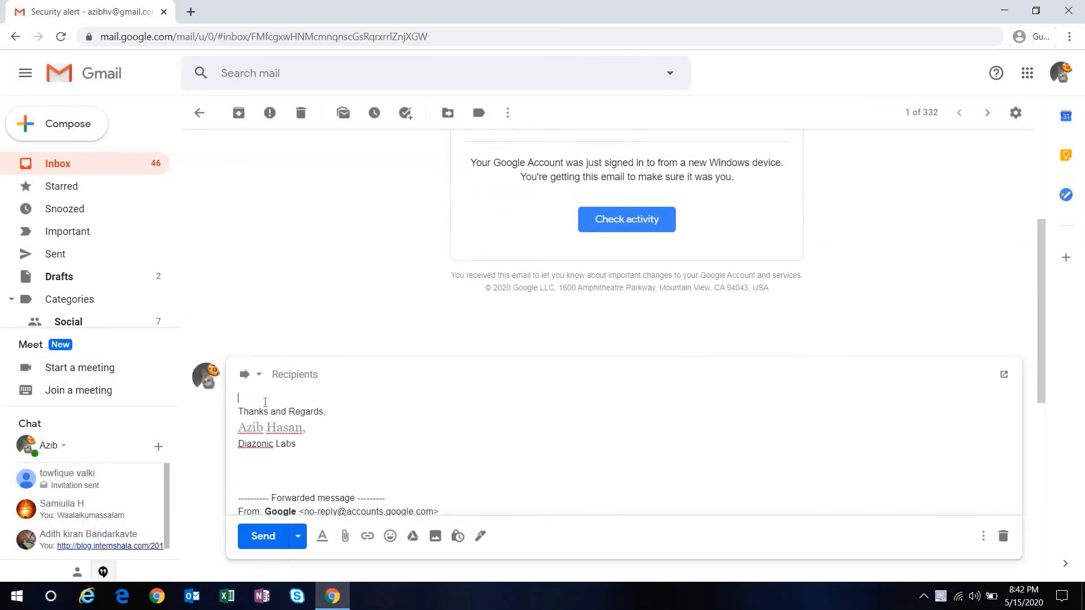
{"action": "left_click", "coordinate": [1002, 536]}
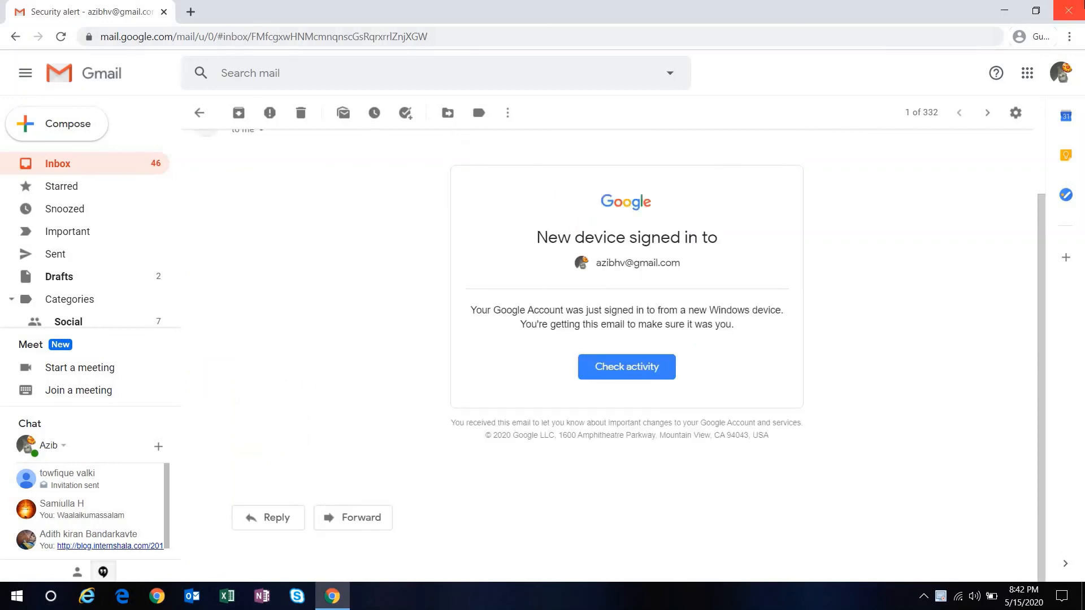
{"action": "left_click", "coordinate": [1069, 11]}
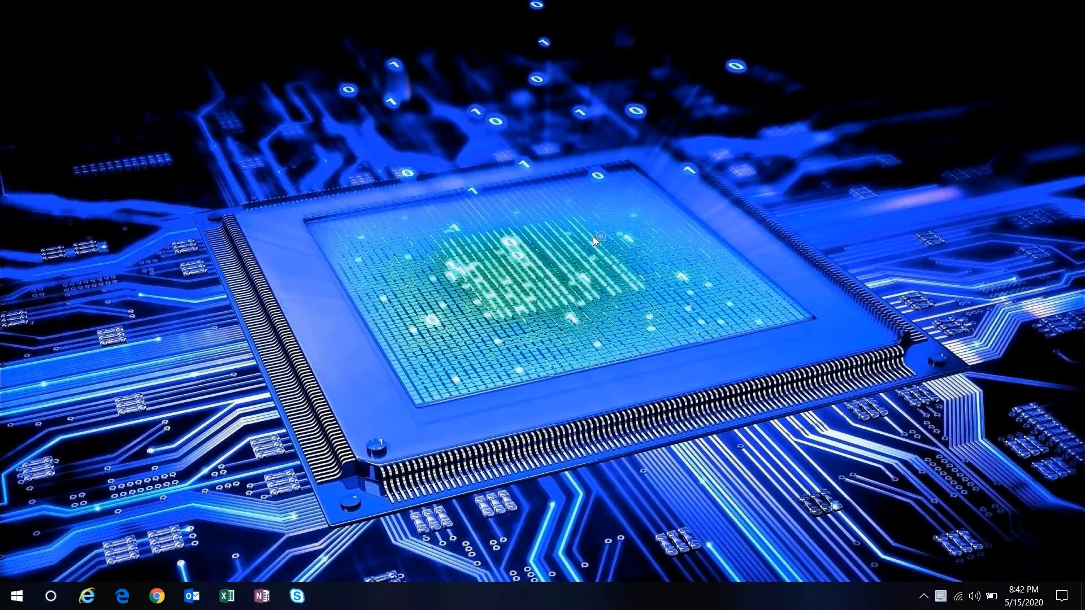